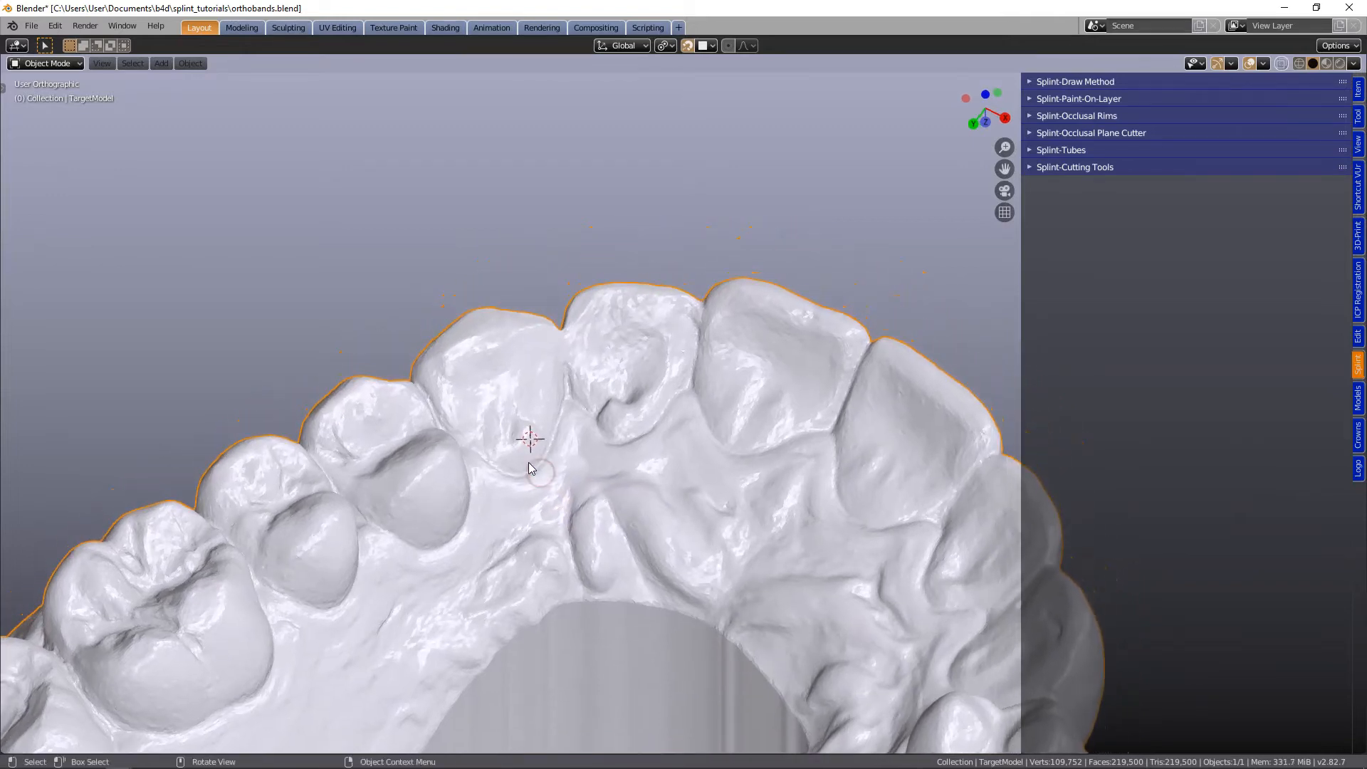
# - Open the Splint-Paint-On-Layer tools and register the dental arch as the target model
pyautogui.scroll(2, 528, 466)
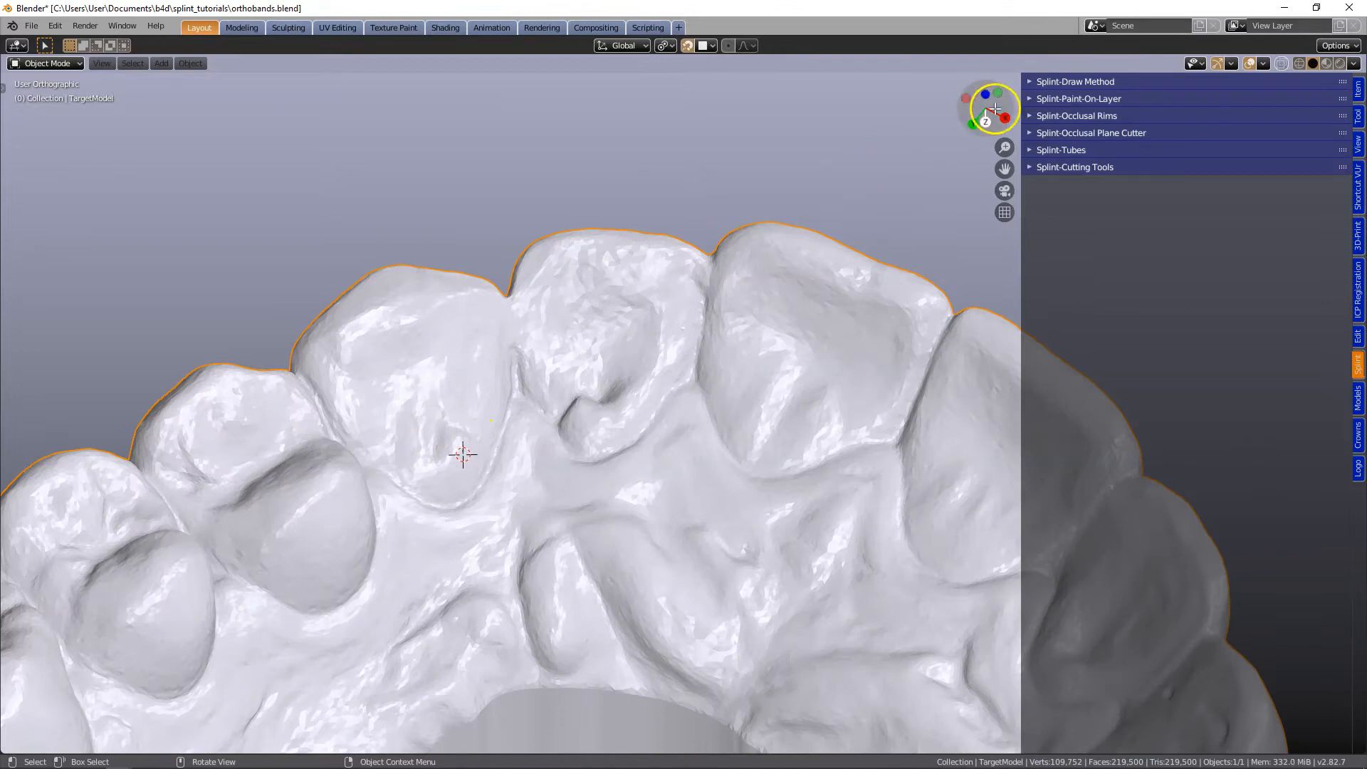
pyautogui.click(1032, 81)
pyautogui.click(1032, 81)
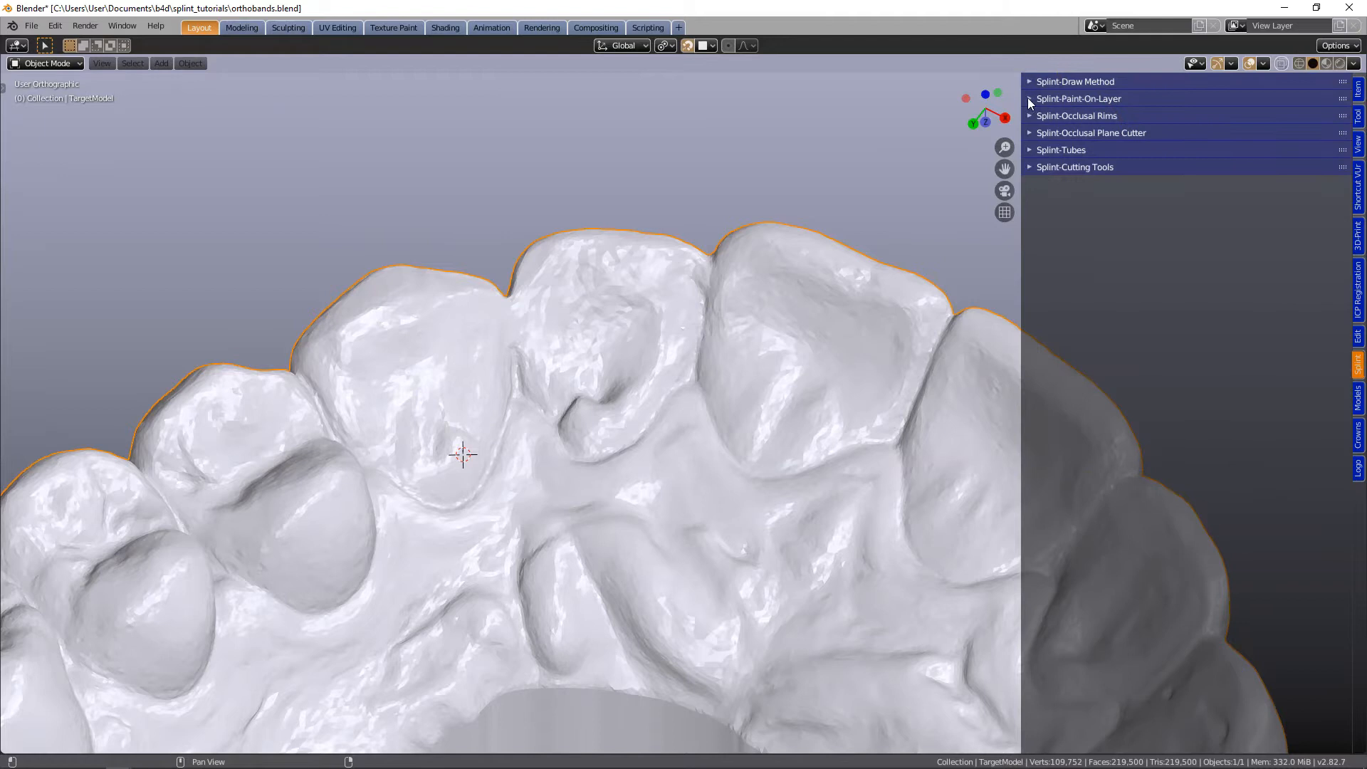
pyautogui.click(1036, 98)
pyautogui.click(1074, 170)
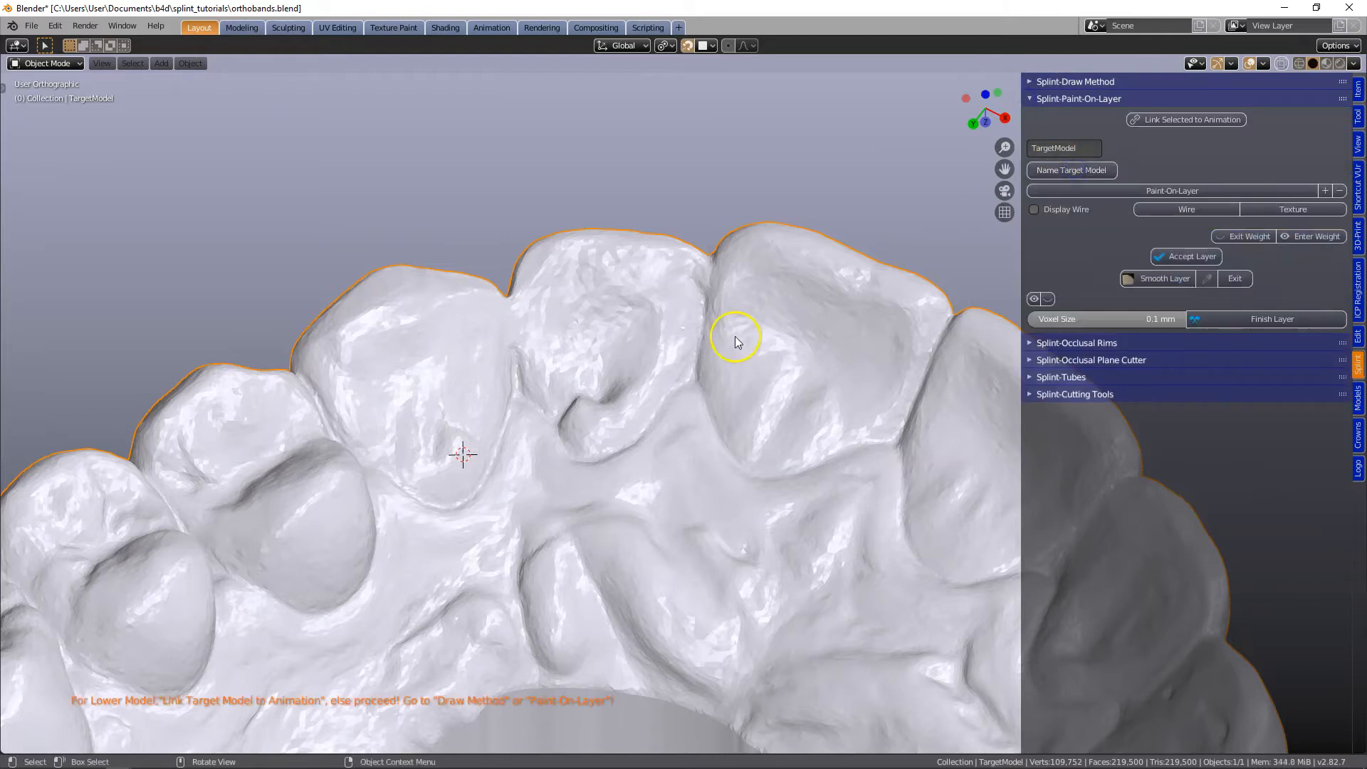
# - Start a paint-on layer over the dental arch and set its layer thickness to 0.8 mm
pyautogui.keyDown('shift'); pyautogui.moveTo(497, 408); pyautogui.dragTo(560, 395, button='middle'); pyautogui.keyUp('shift')
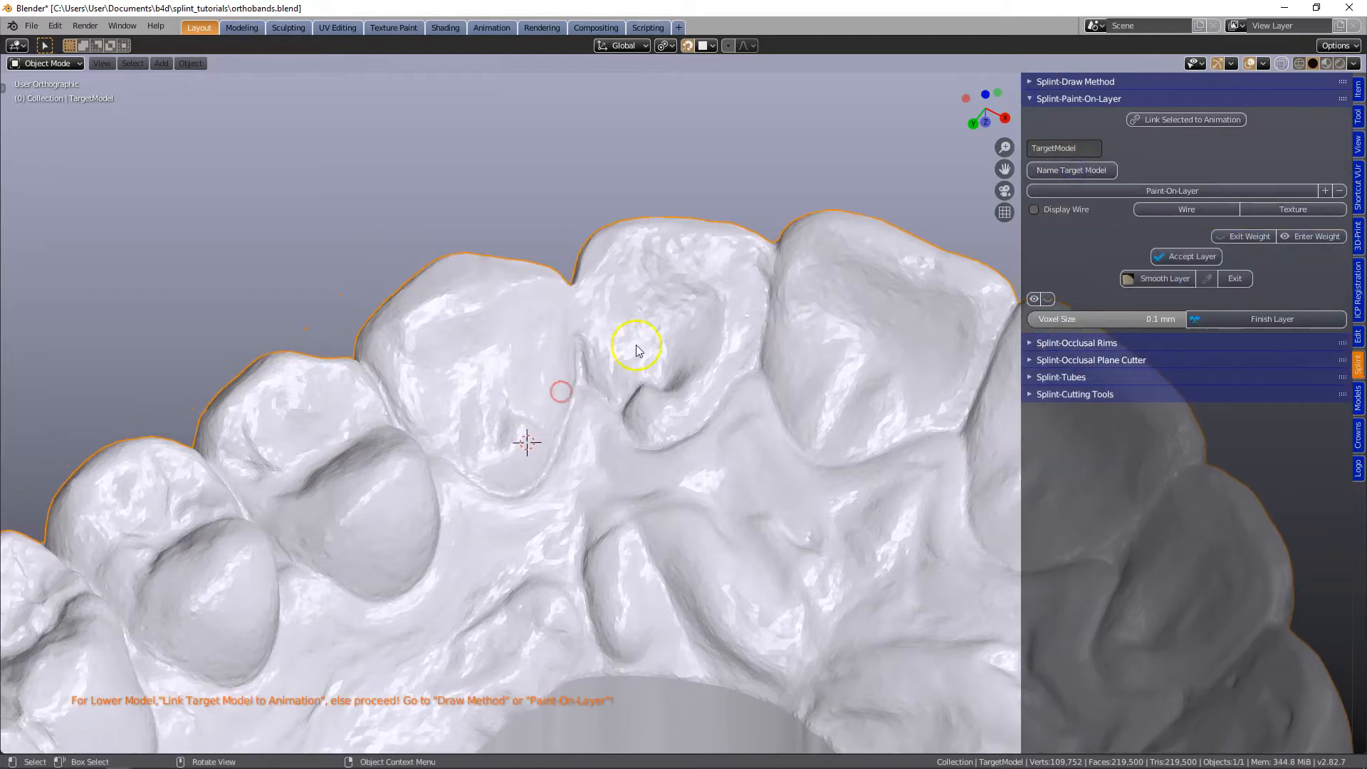
pyautogui.click(1142, 191)
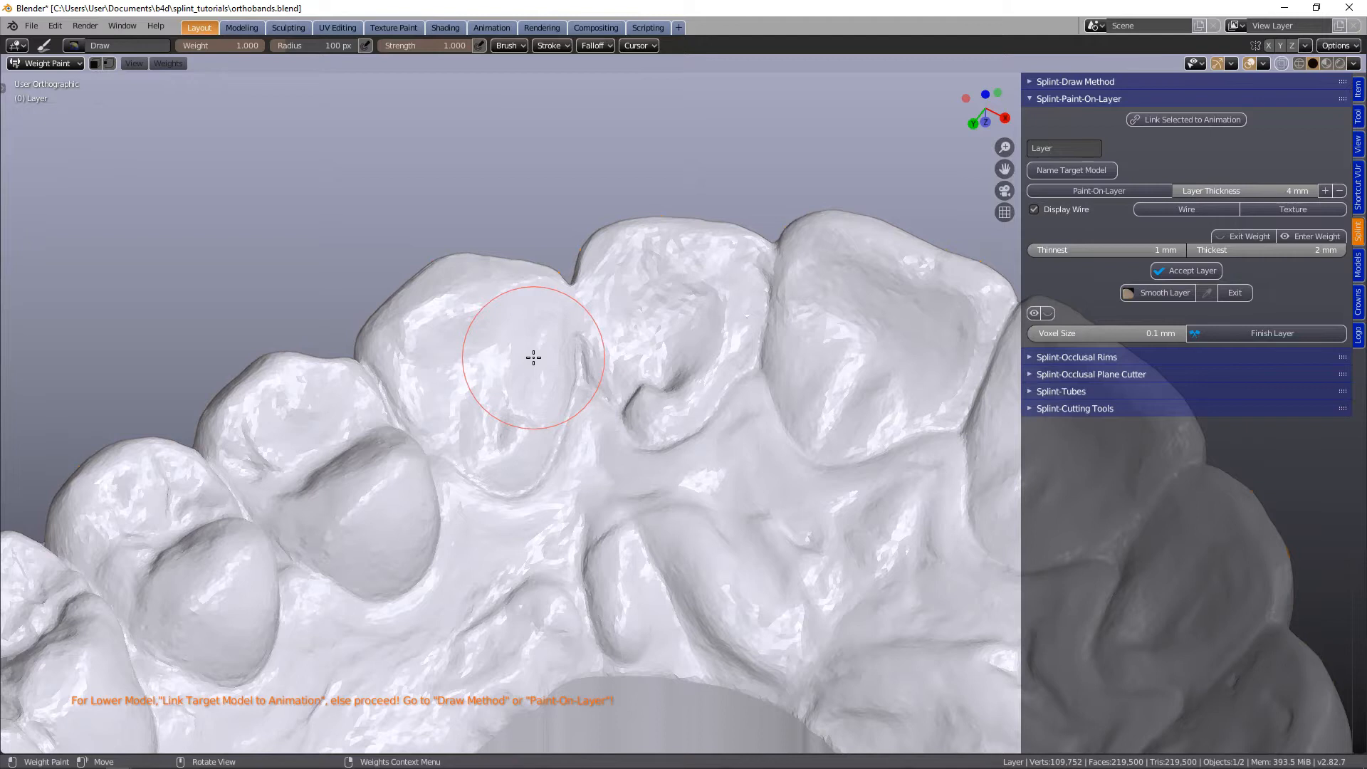
pyautogui.click(1260, 192)
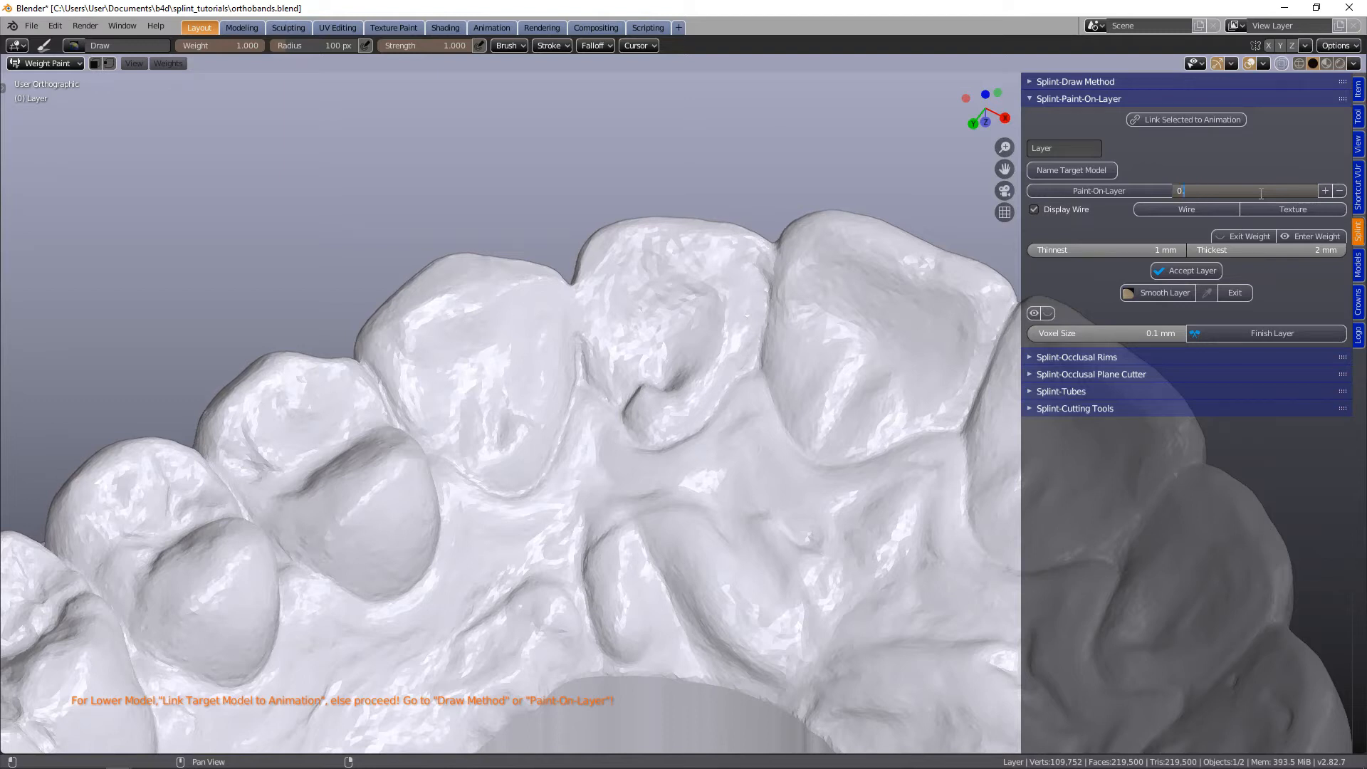
pyautogui.press('Return')
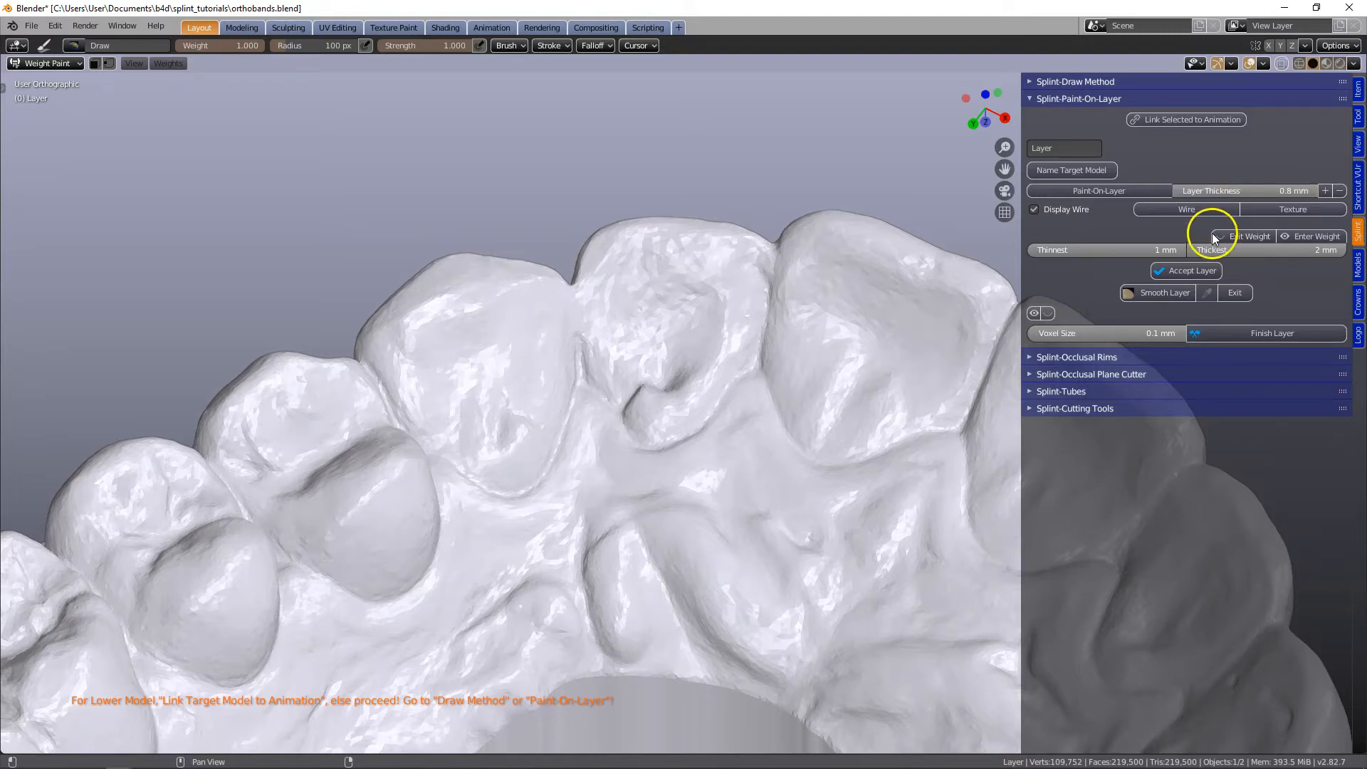
# - Set the painted layer's thickest value to 0.4 mm and its thinnest value to 0.2 mm
pyautogui.click(1306, 250)
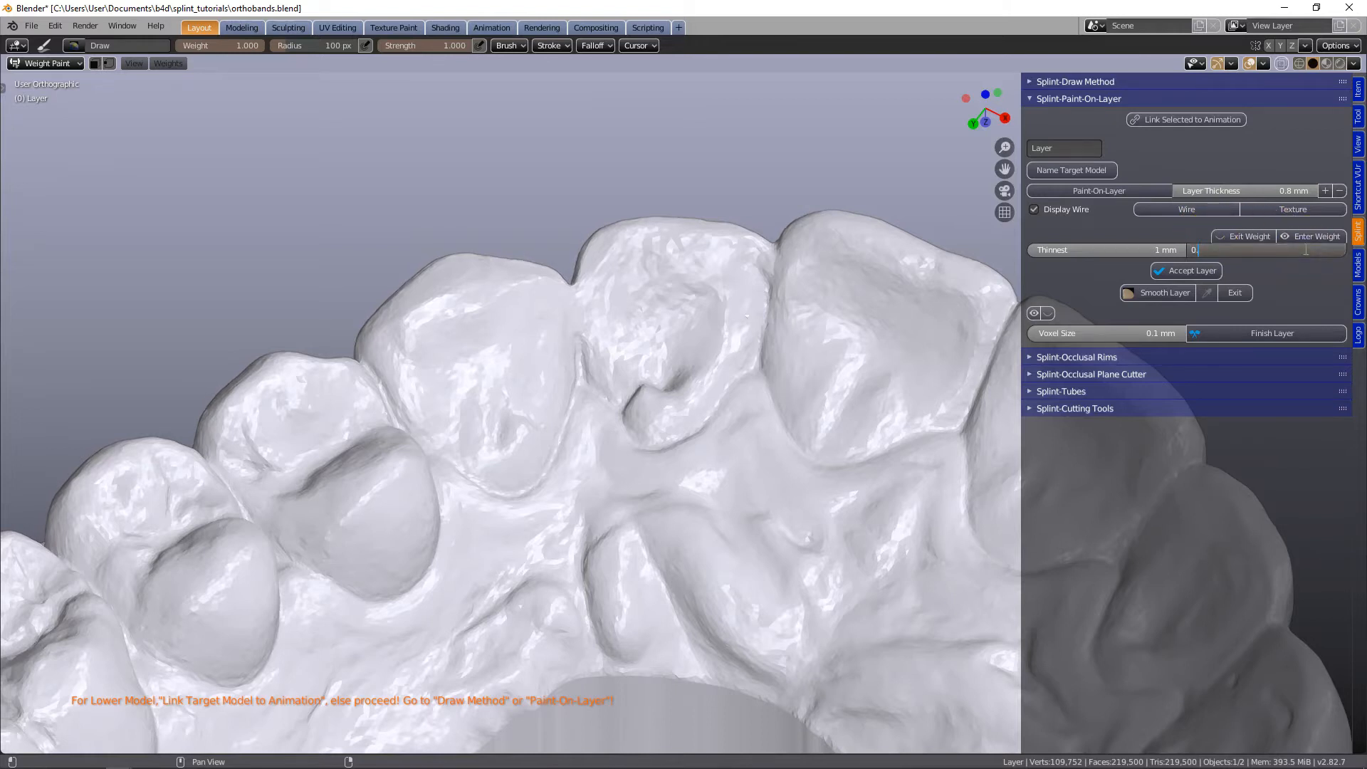
pyautogui.write('0.4')
pyautogui.press('Return')
pyautogui.click(1133, 250)
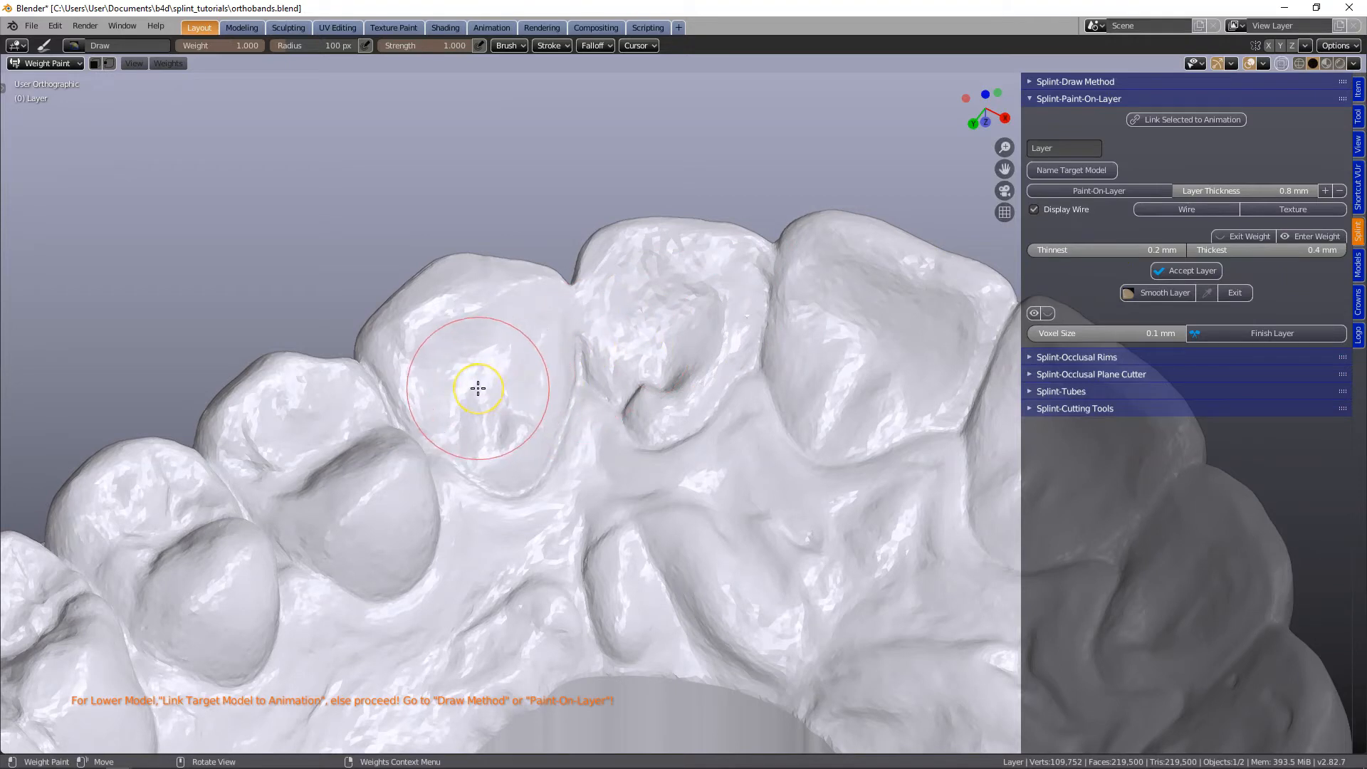
# - Paint a separate patch on the inner surface of each of the six front teeth and accept the layer
pyautogui.moveTo(455, 370)
pyautogui.mouseDown()
pyautogui.moveTo(505, 464)
pyautogui.moveTo(544, 352)
pyautogui.moveTo(506, 361)
pyautogui.moveTo(448, 335)
pyautogui.moveTo(428, 356)
pyautogui.moveTo(448, 417)
pyautogui.moveTo(504, 455)
pyautogui.mouseUp()
pyautogui.moveTo(636, 336)
pyautogui.mouseDown()
pyautogui.moveTo(652, 402)
pyautogui.moveTo(673, 338)
pyautogui.moveTo(684, 371)
pyautogui.mouseUp()
pyautogui.moveTo(793, 335)
pyautogui.mouseDown()
pyautogui.moveTo(804, 398)
pyautogui.moveTo(829, 350)
pyautogui.mouseUp()
pyautogui.moveTo(829, 351)
pyautogui.mouseDown(button='middle')
pyautogui.moveTo(580, 244)
pyautogui.moveTo(665, 391)
pyautogui.mouseUp(button='middle')
pyautogui.moveTo(664, 390)
pyautogui.mouseDown()
pyautogui.moveTo(725, 464)
pyautogui.moveTo(702, 403)
pyautogui.mouseUp()
pyautogui.moveTo(702, 403); pyautogui.dragTo(629, 436, button='middle')
pyautogui.moveTo(662, 407)
pyautogui.mouseDown()
pyautogui.moveTo(705, 443)
pyautogui.moveTo(733, 409)
pyautogui.moveTo(665, 391)
pyautogui.mouseUp()
pyautogui.moveTo(655, 406)
pyautogui.mouseDown(button='middle')
pyautogui.moveTo(638, 451)
pyautogui.moveTo(629, 432)
pyautogui.mouseUp(button='middle')
pyautogui.moveTo(633, 402)
pyautogui.mouseDown()
pyautogui.moveTo(691, 428)
pyautogui.moveTo(628, 409)
pyautogui.mouseUp()
pyautogui.scroll(-2, 628, 410)
pyautogui.moveTo(628, 410)
pyautogui.mouseDown(button='middle')
pyautogui.moveTo(516, 439)
pyautogui.moveTo(591, 430)
pyautogui.moveTo(778, 447)
pyautogui.mouseUp(button='middle')
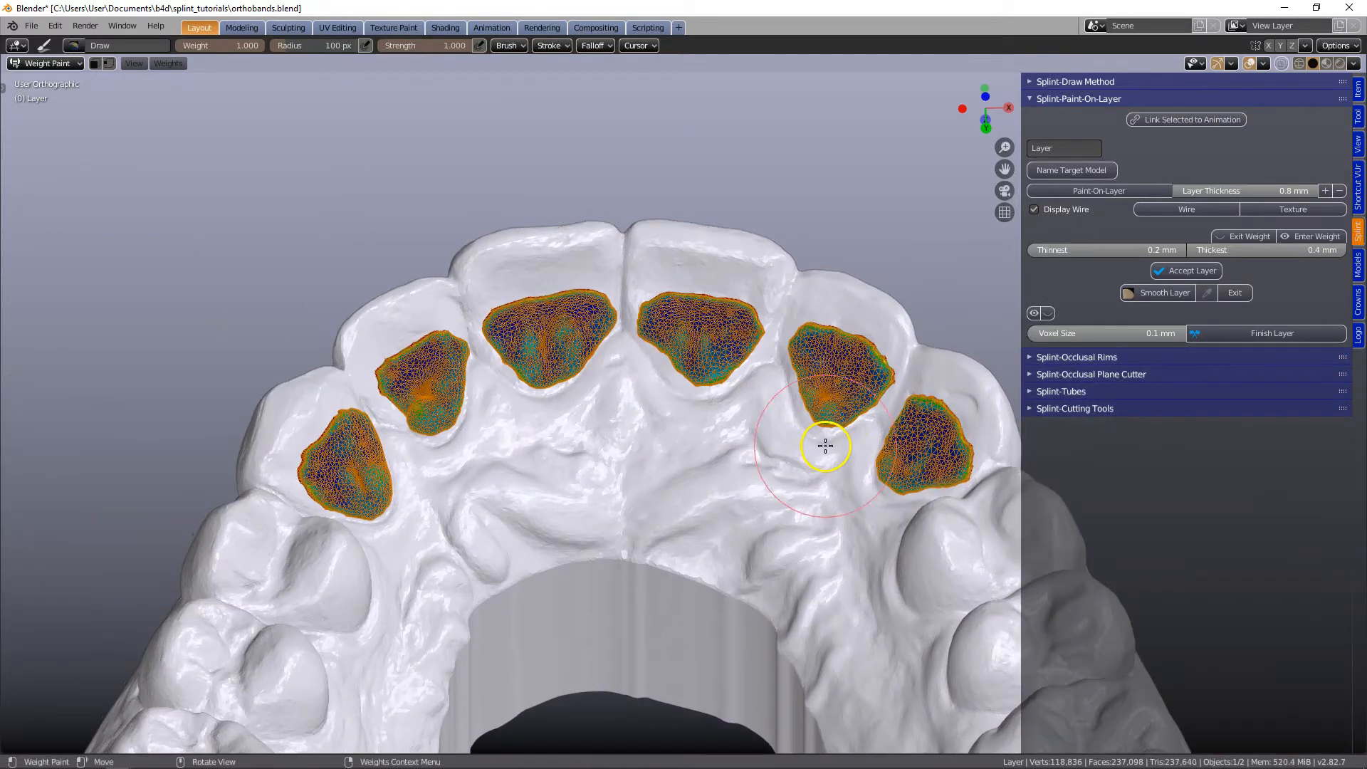
pyautogui.click(1189, 271)
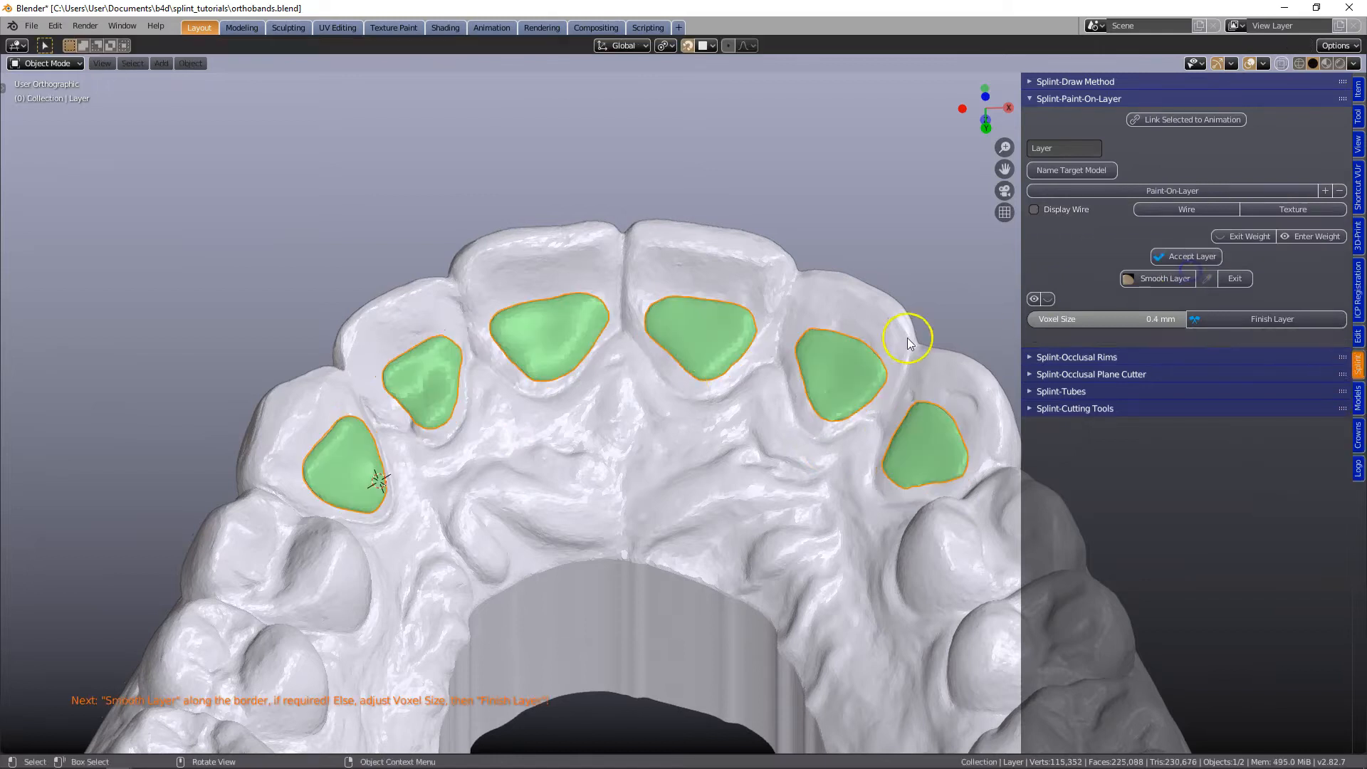
# - Set the layer's voxel size to 0.1 mm and finish the layer
pyautogui.scroll(-1, 682, 391)
pyautogui.moveTo(682, 391); pyautogui.dragTo(706, 471, button='middle')
pyautogui.scroll(2, 616, 404)
pyautogui.click(1135, 319)
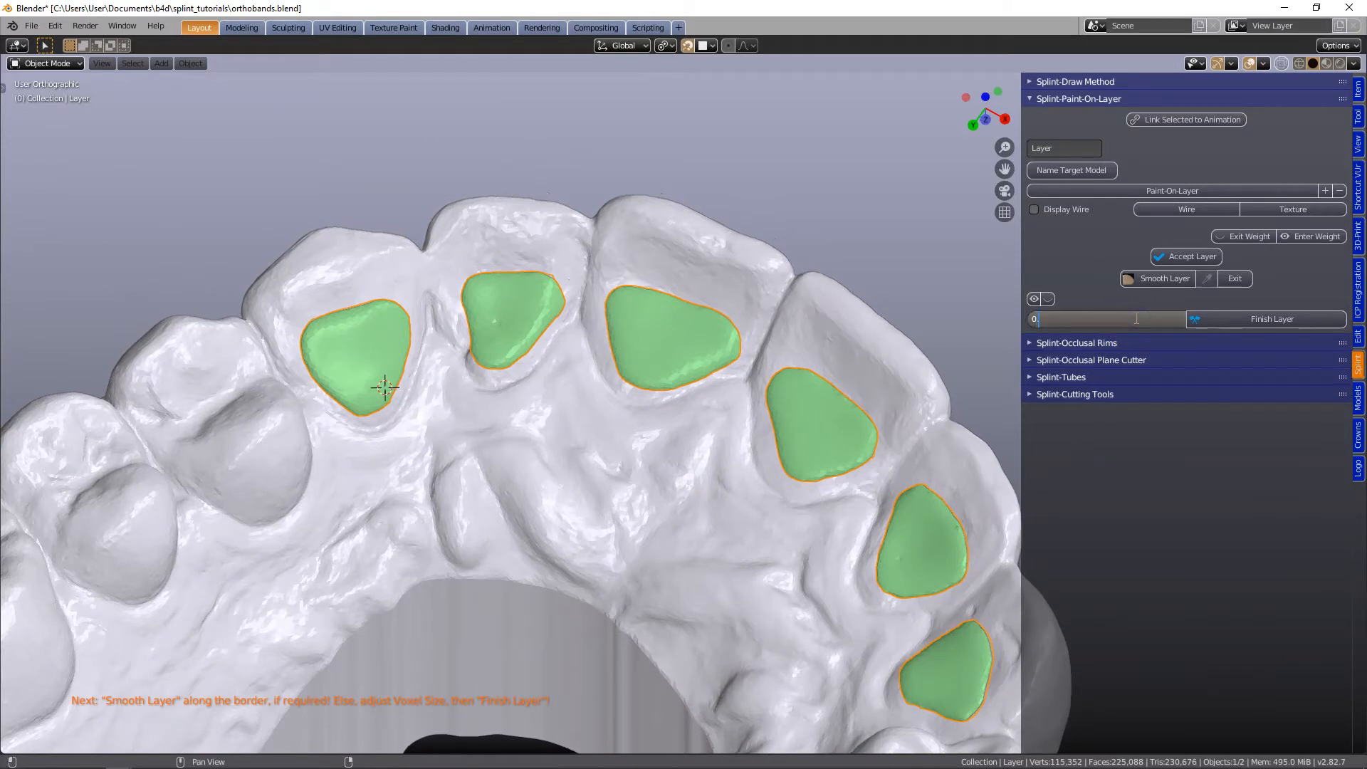
pyautogui.write('0.1')
pyautogui.press('Return')
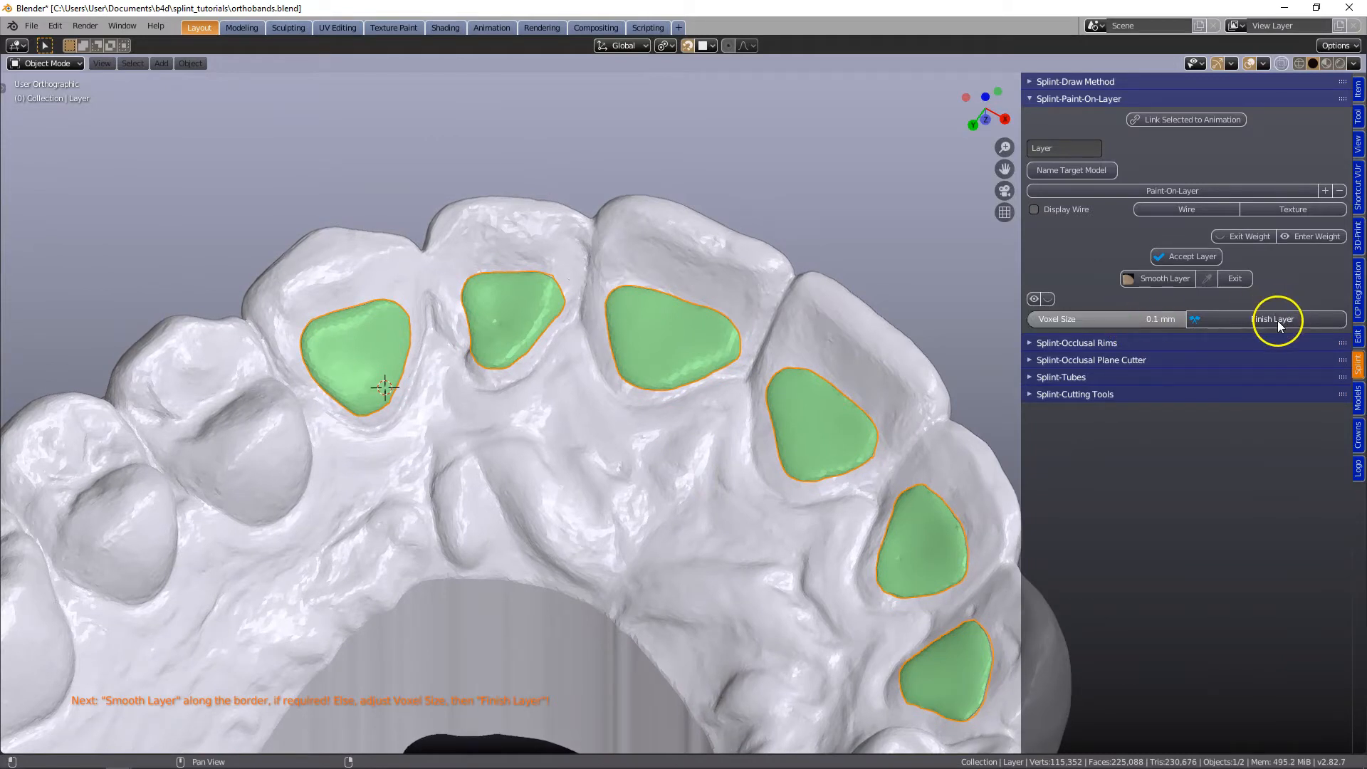
pyautogui.click(1275, 320)
# - Clip the view to a thin slice through a central incisor and examine the layer's cross-section against the tooth surface
pyautogui.moveTo(504, 356); pyautogui.dragTo(484, 380, button='middle')
pyautogui.moveTo(762, 344); pyautogui.dragTo(664, 335, button='middle')
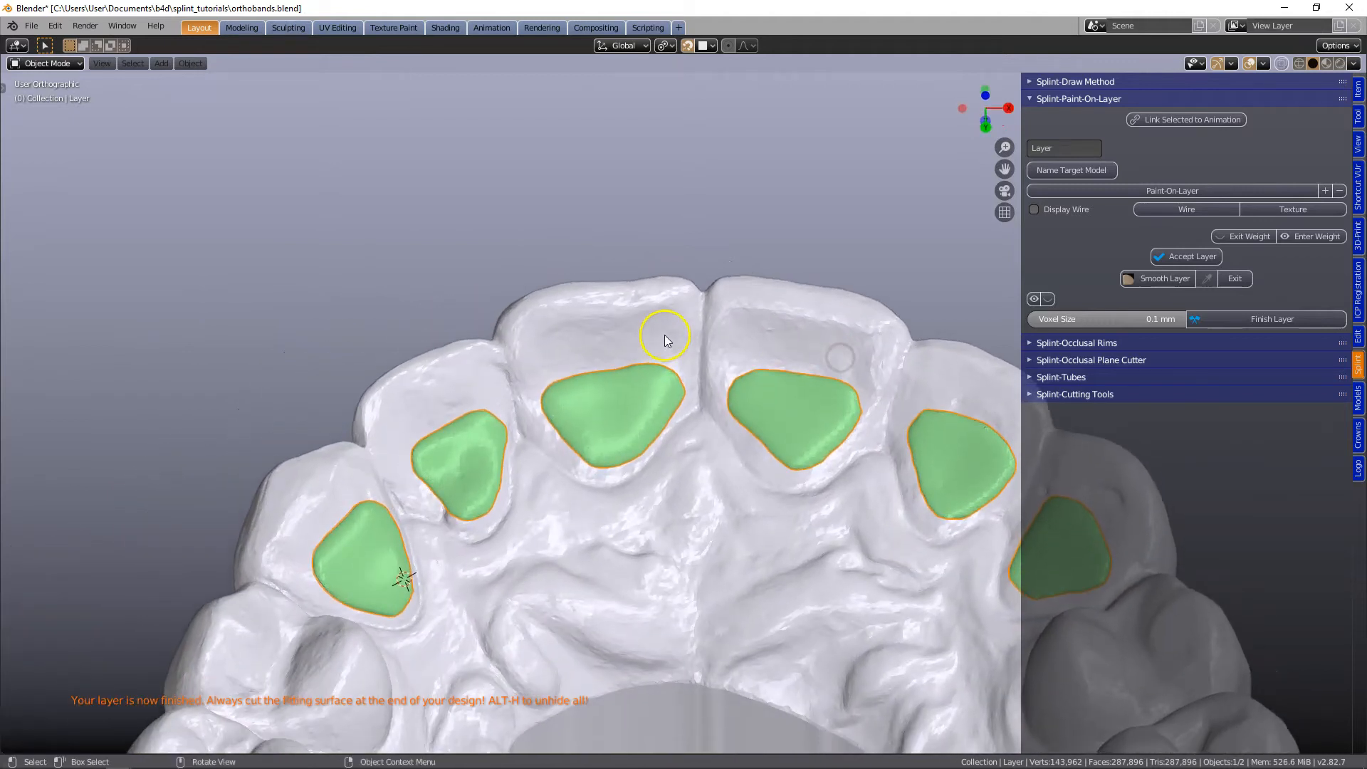
pyautogui.hotkey('alt', 'b')
pyautogui.moveTo(605, 214); pyautogui.dragTo(629, 361)
pyautogui.moveTo(632, 664); pyautogui.dragTo(610, 665)
pyautogui.moveTo(646, 473); pyautogui.dragTo(787, 387, button='middle')
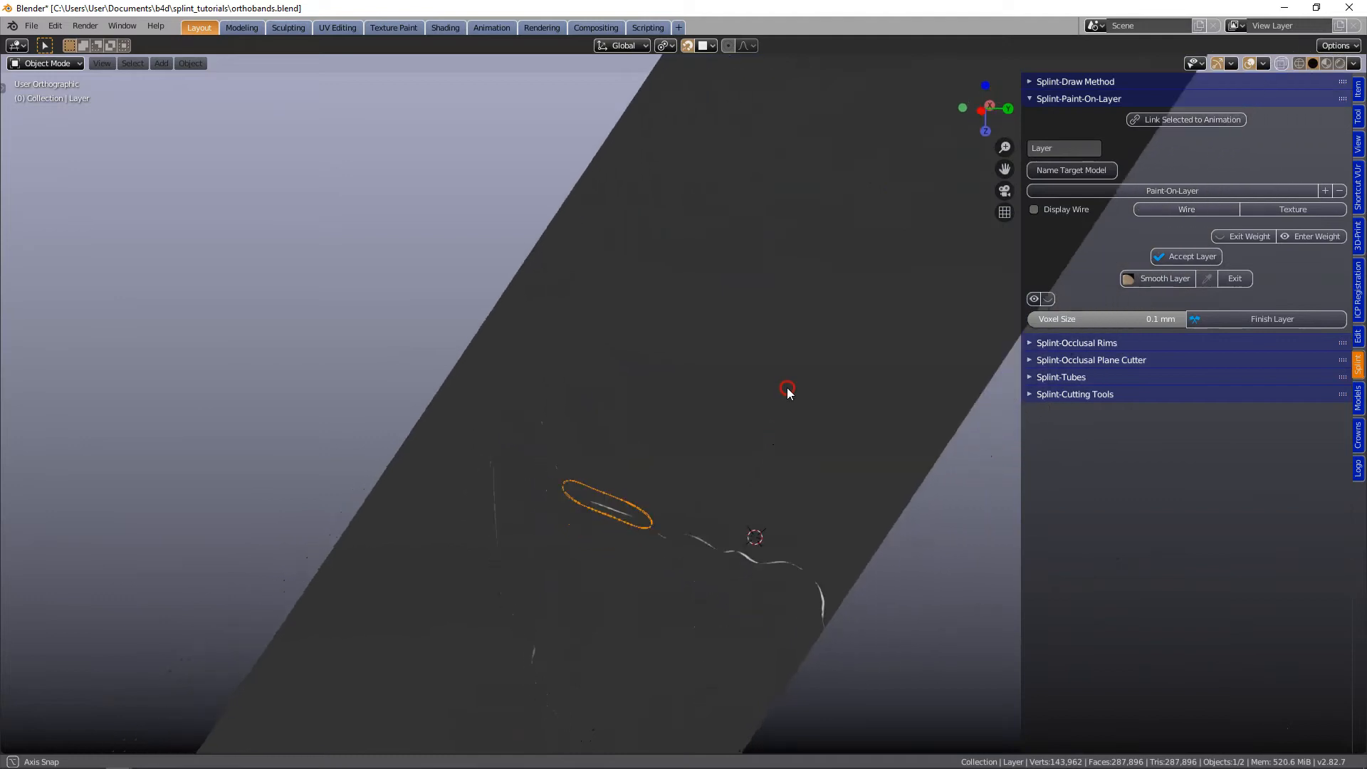
pyautogui.scroll(5, 687, 498)
pyautogui.keyDown('shift'); pyautogui.moveTo(630, 544); pyautogui.dragTo(726, 288, button='middle'); pyautogui.keyUp('shift')
pyautogui.scroll(1, 653, 352)
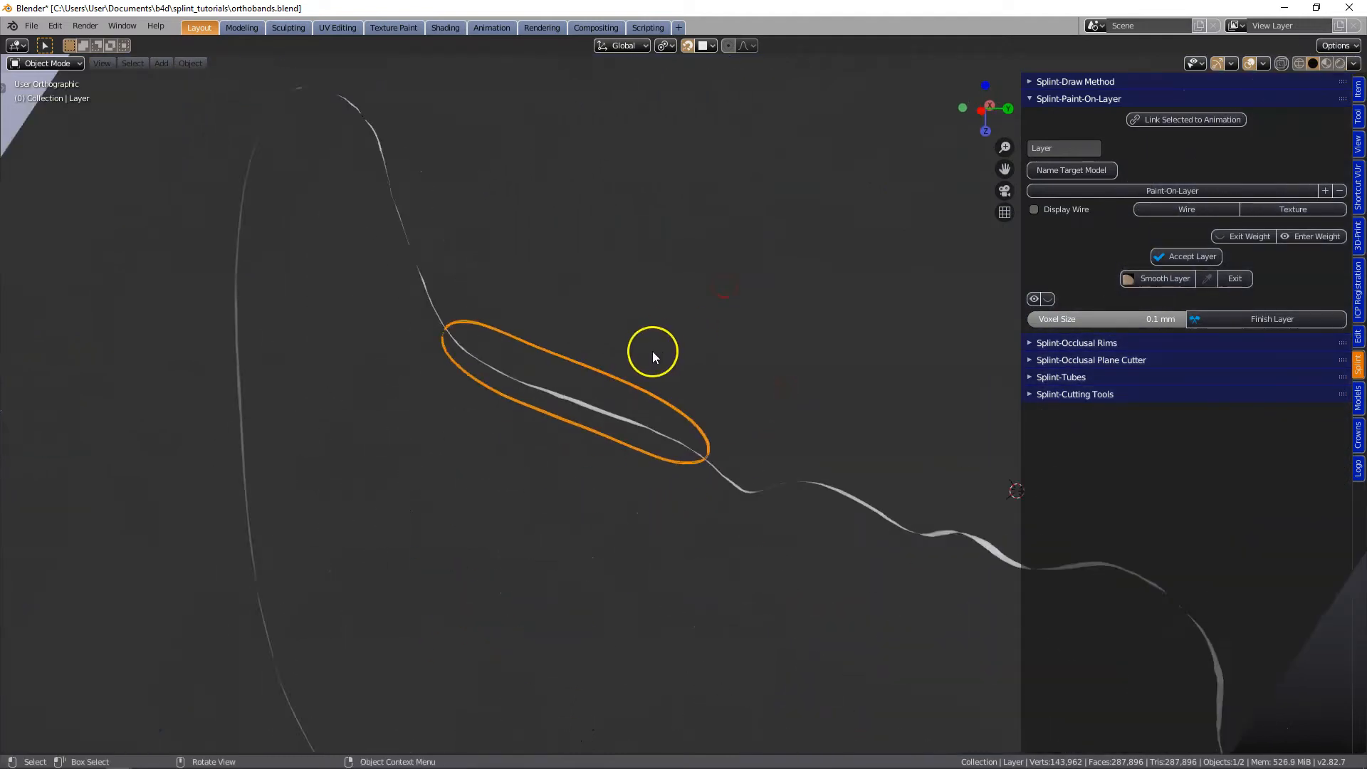
pyautogui.scroll(2, 652, 352)
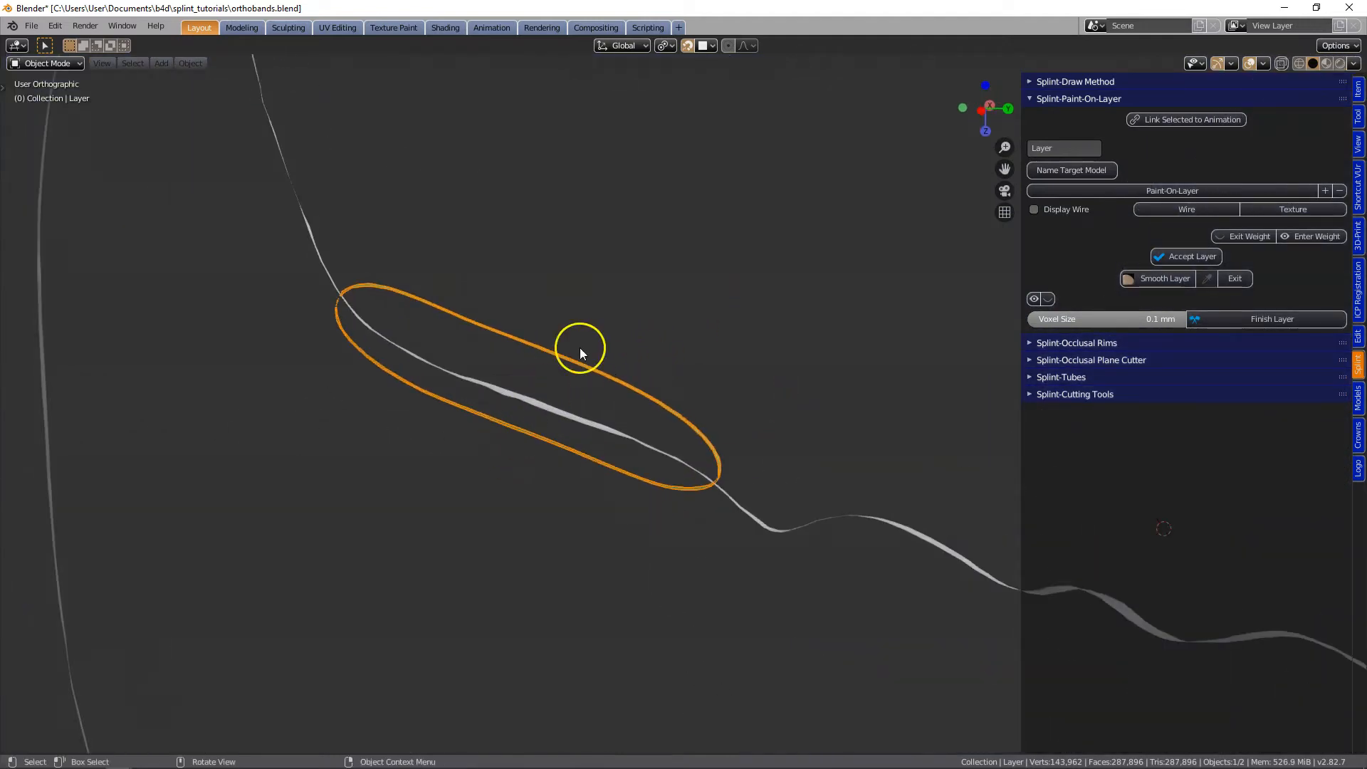
pyautogui.scroll(-2, 707, 255)
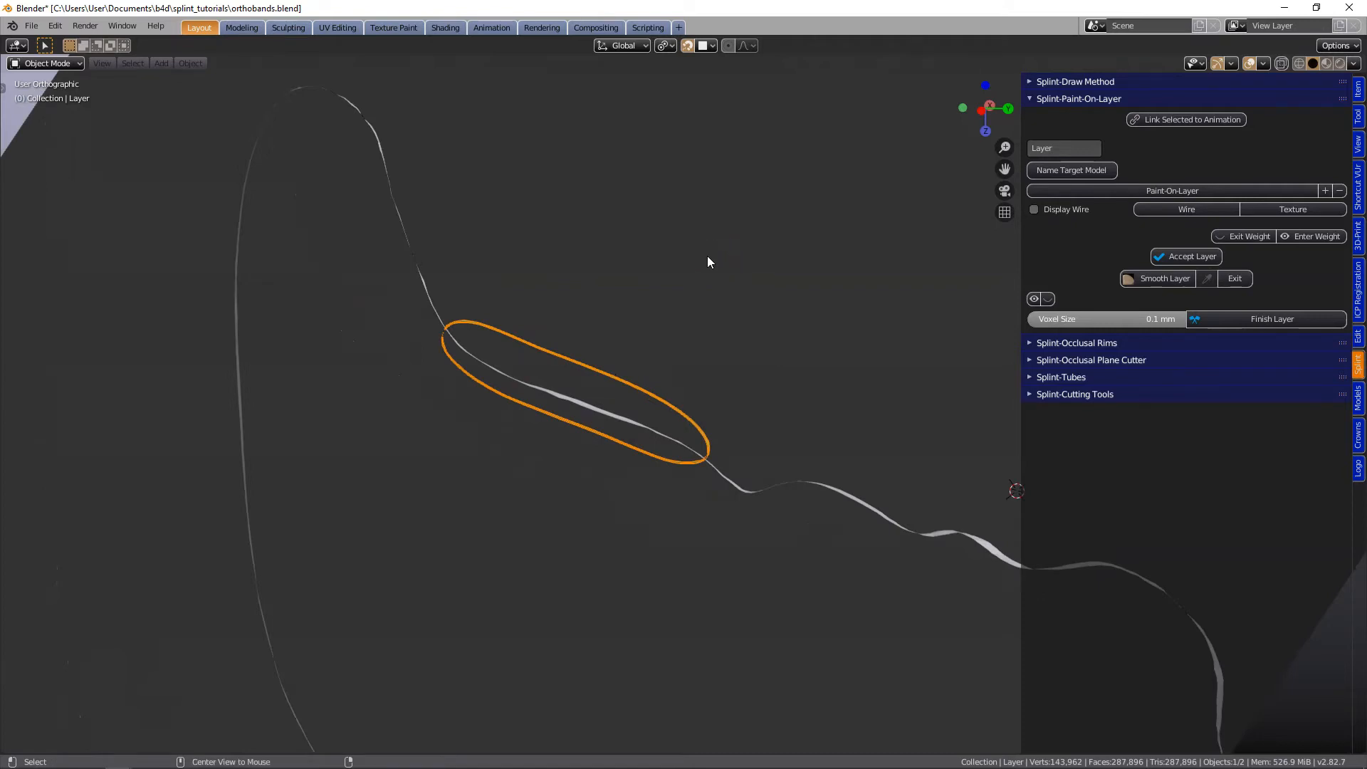
pyautogui.scroll(-7, 707, 256)
pyautogui.moveTo(707, 255); pyautogui.dragTo(512, 367, button='middle')
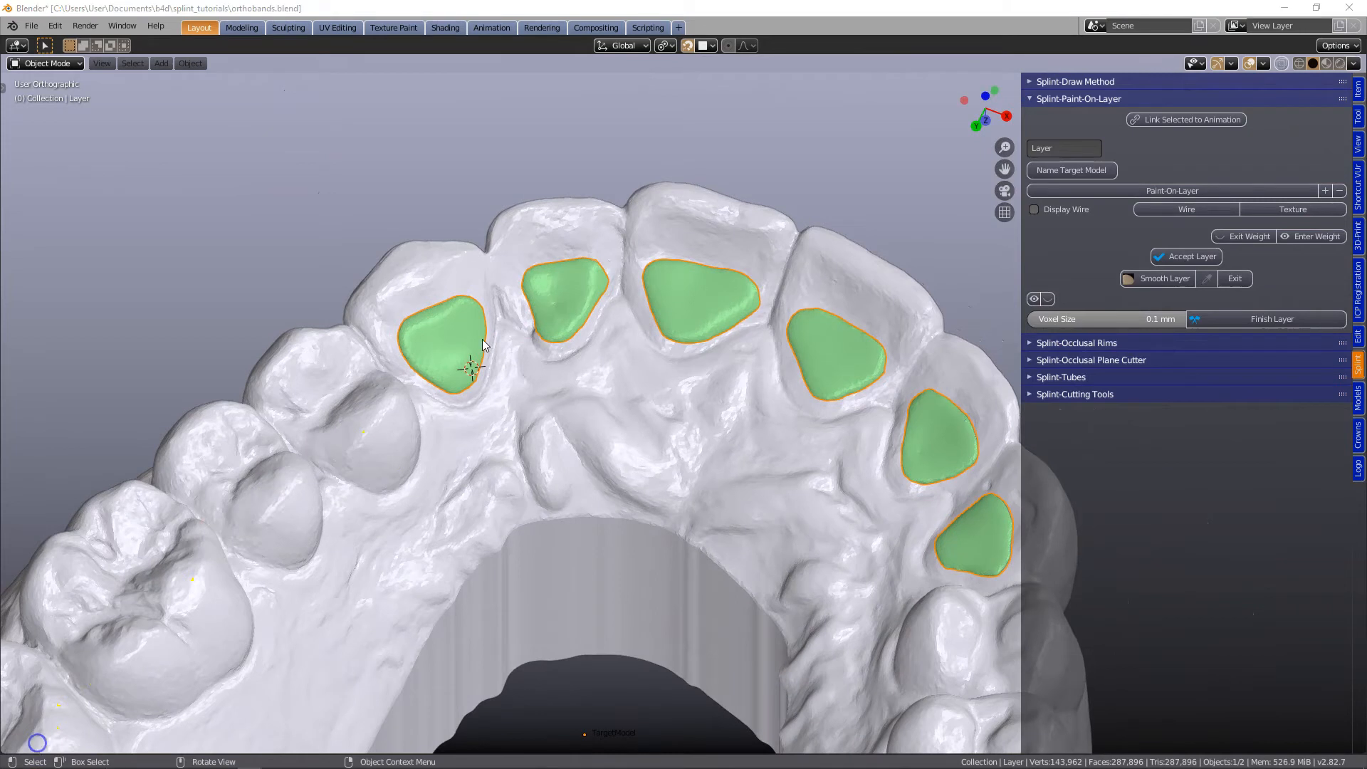
# - Close the paint-on tools and delete the six green layer patches from the arch
pyautogui.click(1031, 98)
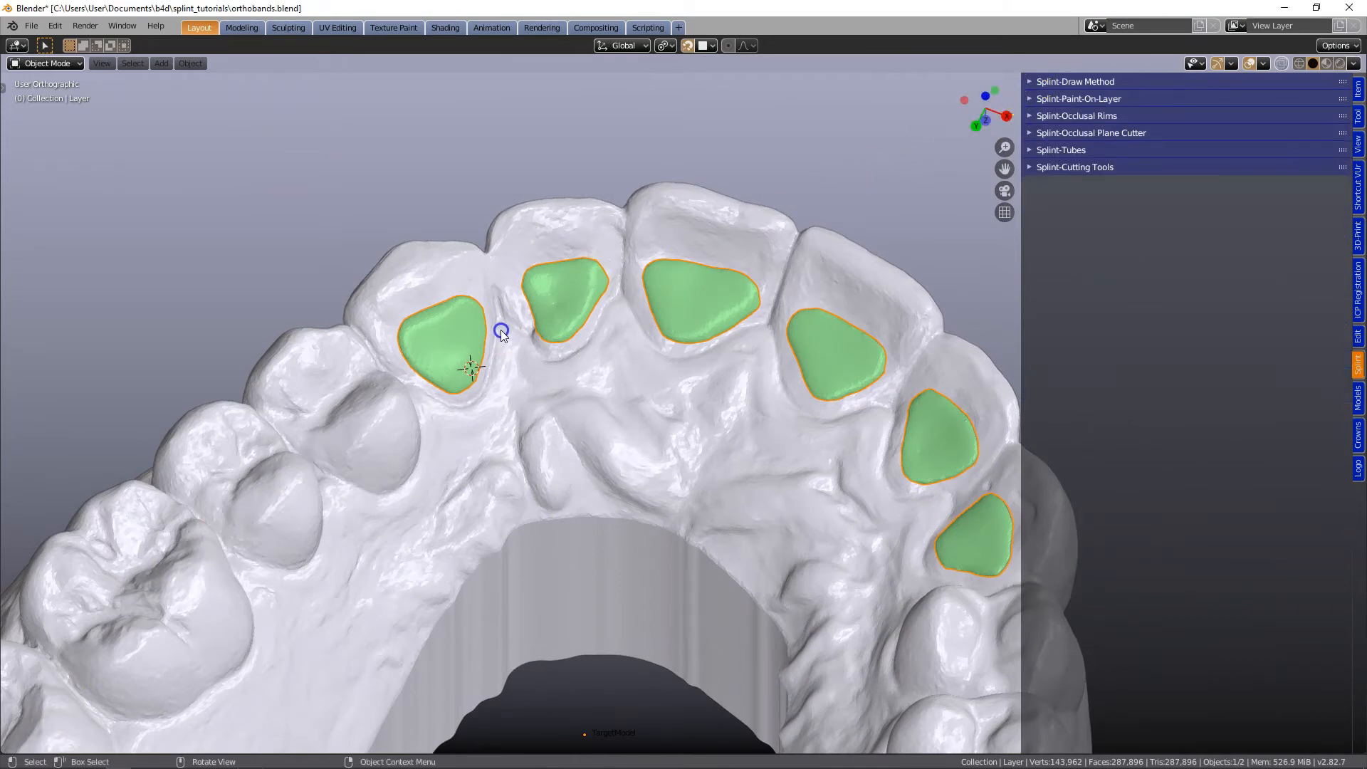
pyautogui.press('Delete')
pyautogui.moveTo(501, 331); pyautogui.dragTo(597, 305, button='middle')
# - Place the 3D cursor on the canine's inner surface and start a Splint-Tubes tube there
pyautogui.click(566, 306)
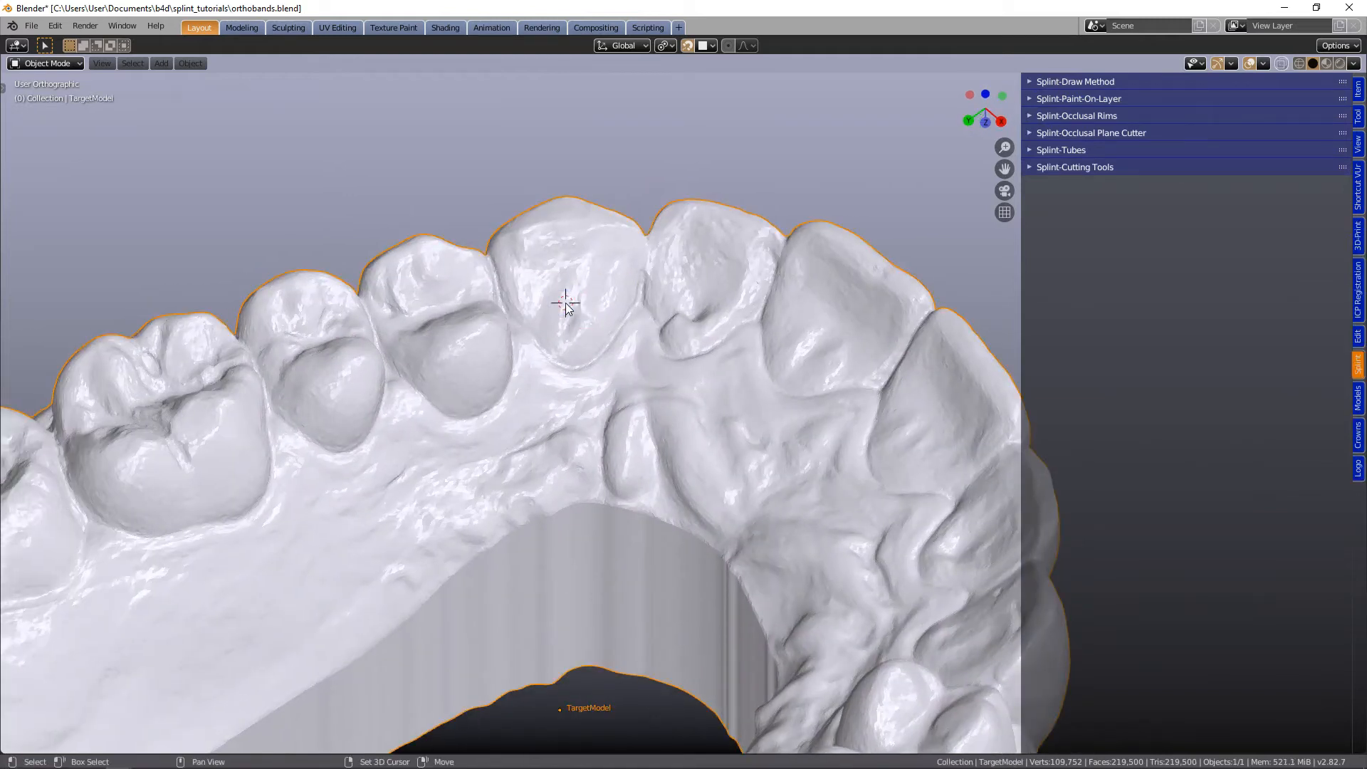
pyautogui.click(1041, 151)
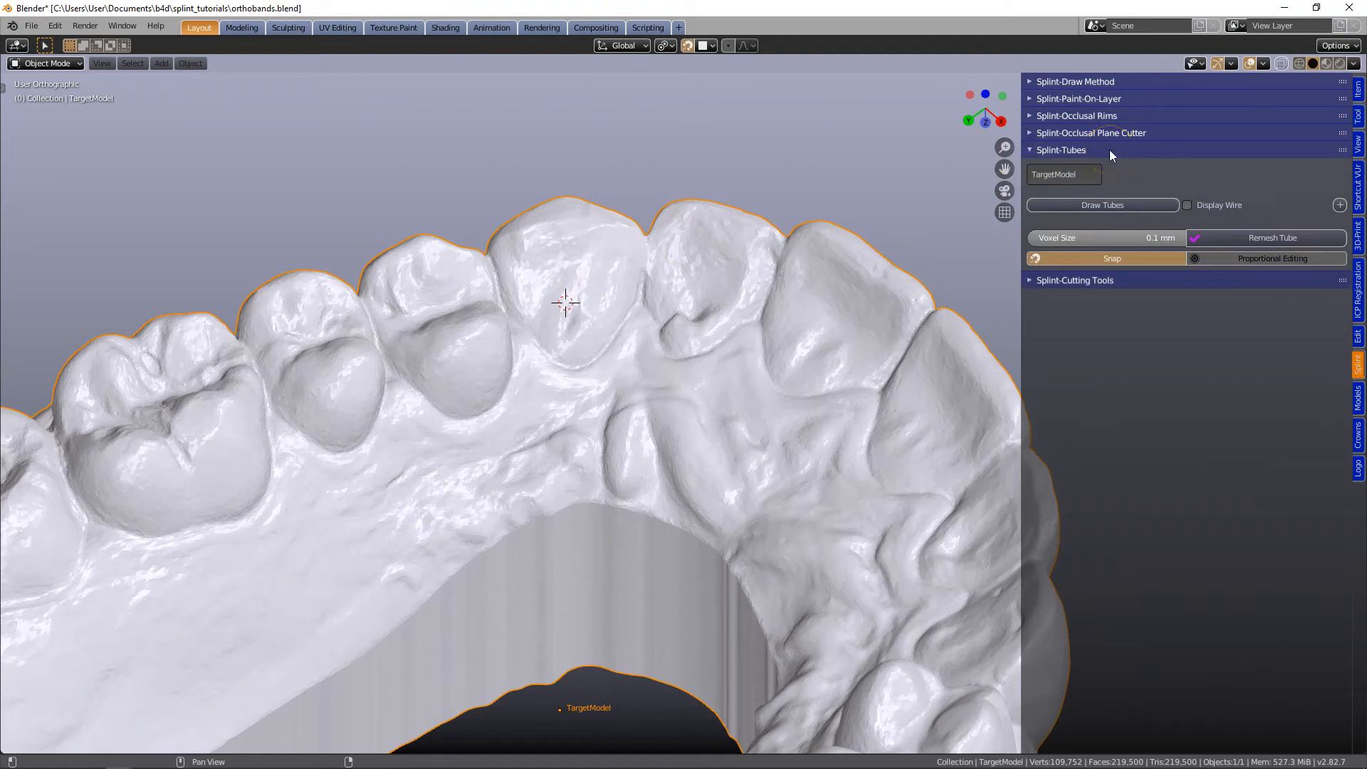
pyautogui.click(1102, 205)
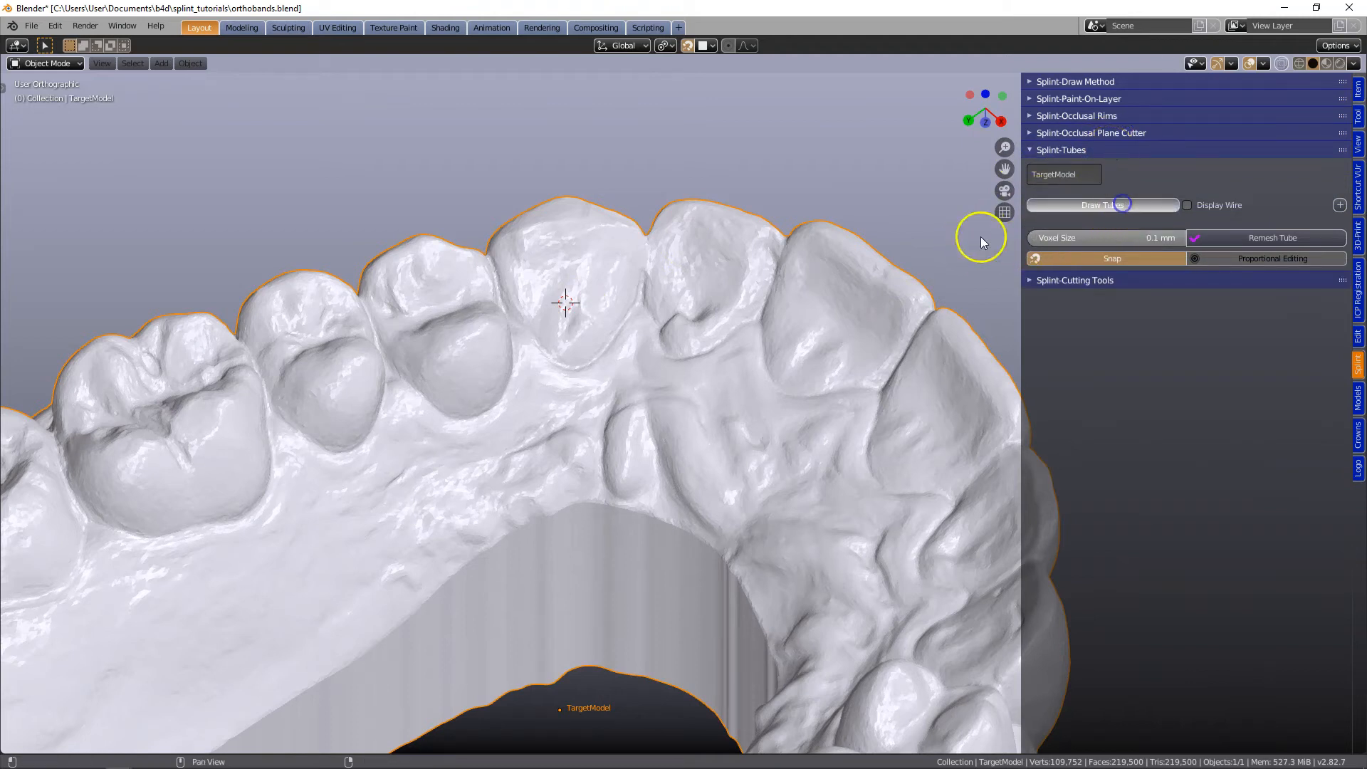
pyautogui.scroll(4, 549, 299)
pyautogui.keyDown('shift'); pyautogui.moveTo(549, 299); pyautogui.dragTo(688, 430, button='middle'); pyautogui.keyUp('shift')
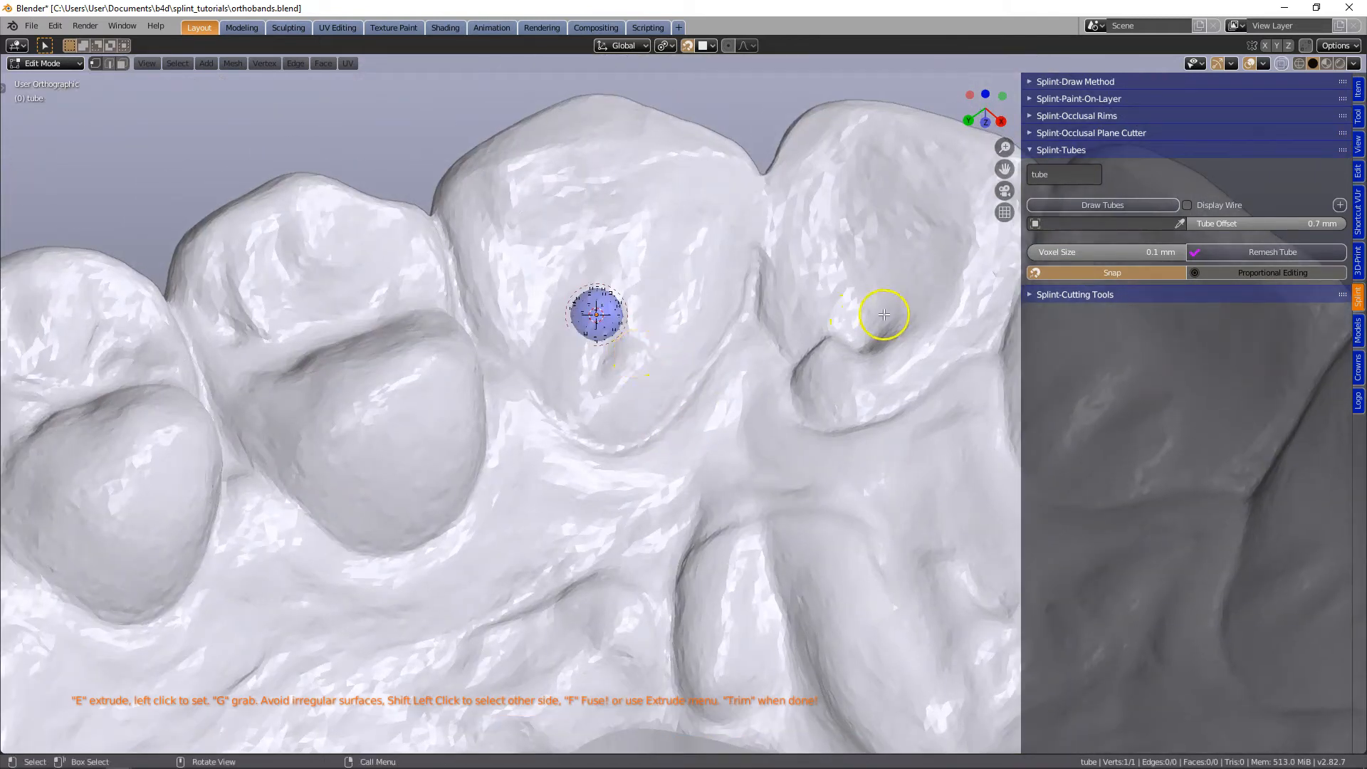
# - Pick TargetModel as the tube's target object and extrude the first tube segment from the canine toward the adjacent gum
pyautogui.click(1179, 223)
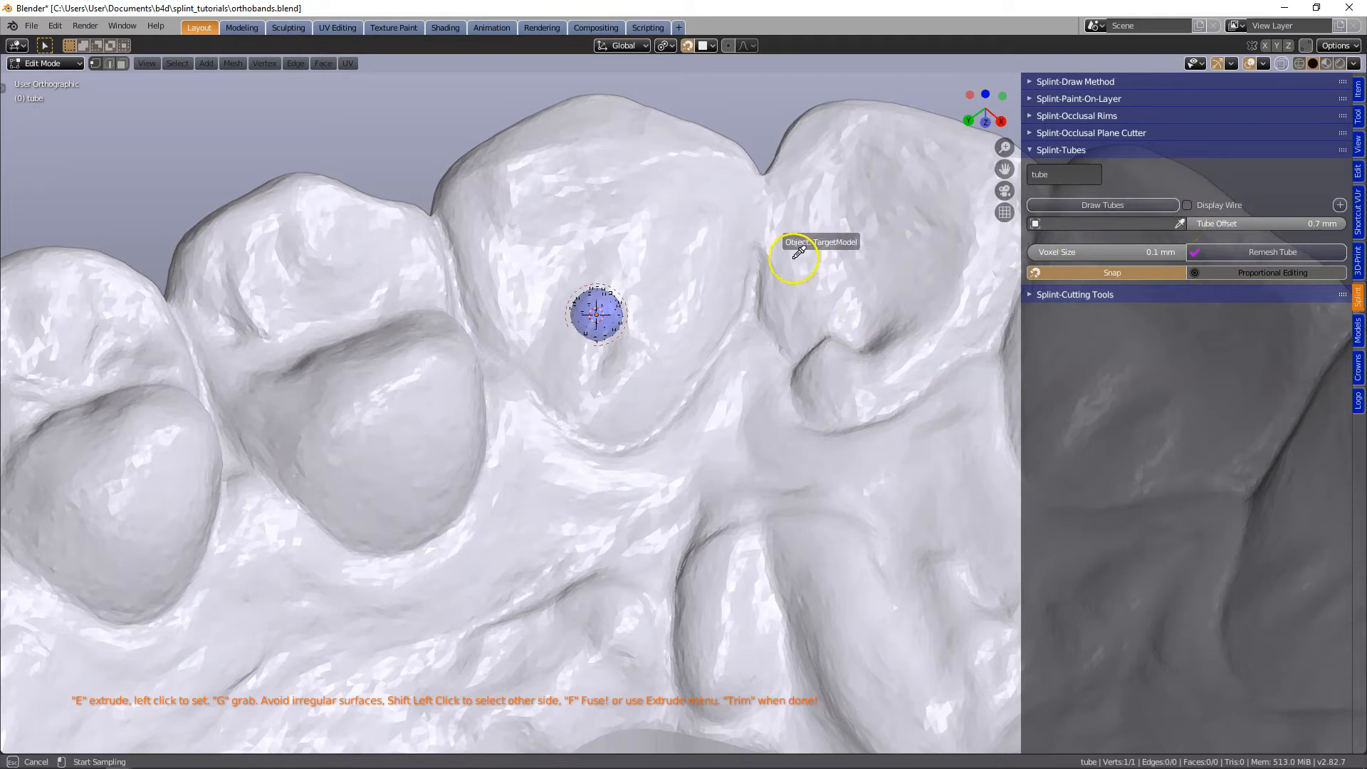
pyautogui.click(674, 271)
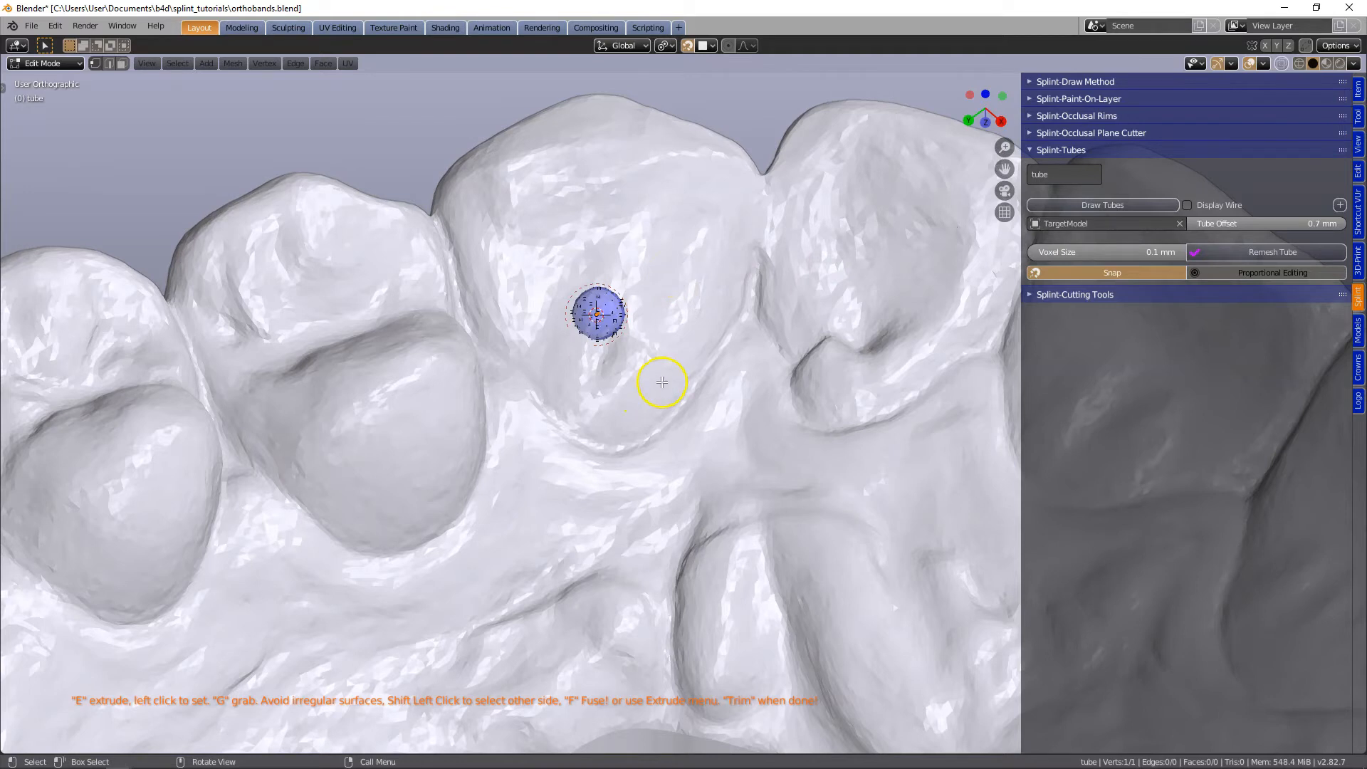
pyautogui.press('e')
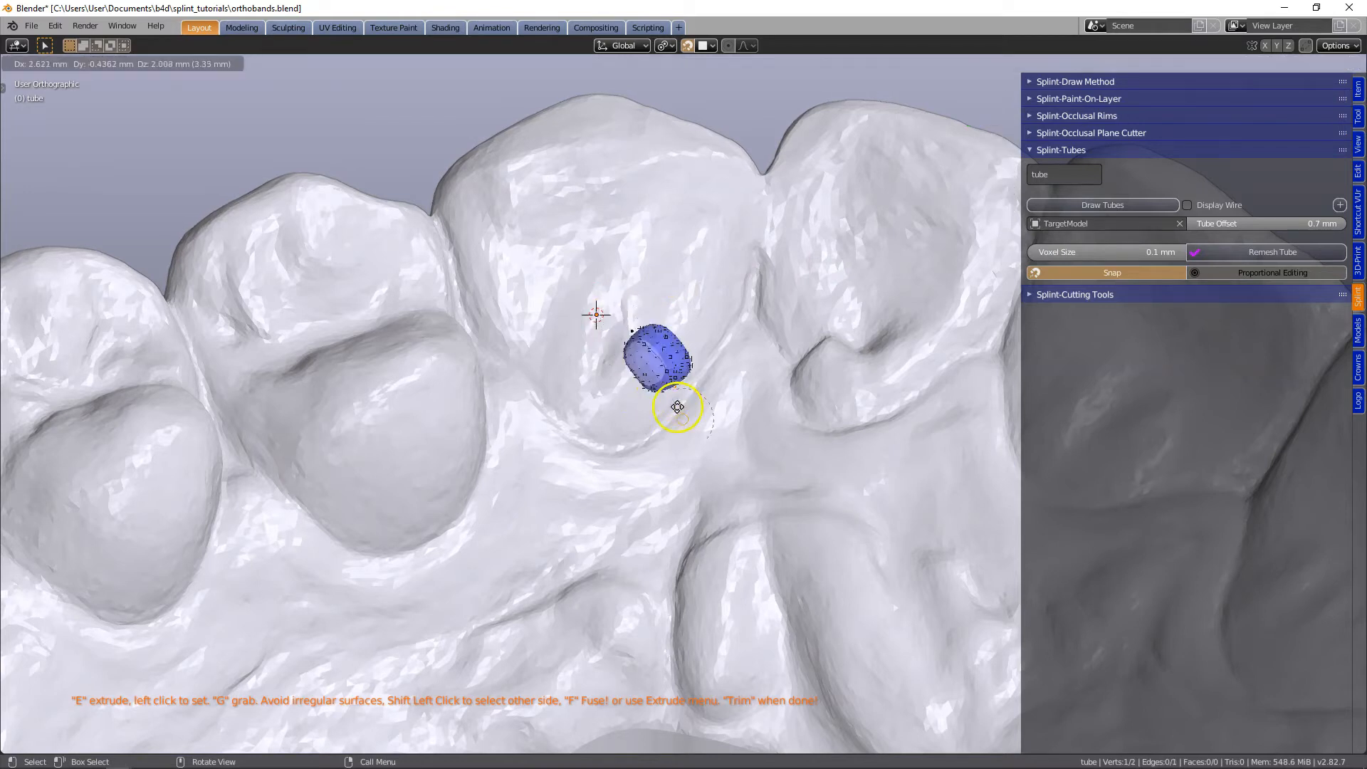
pyautogui.click(791, 499)
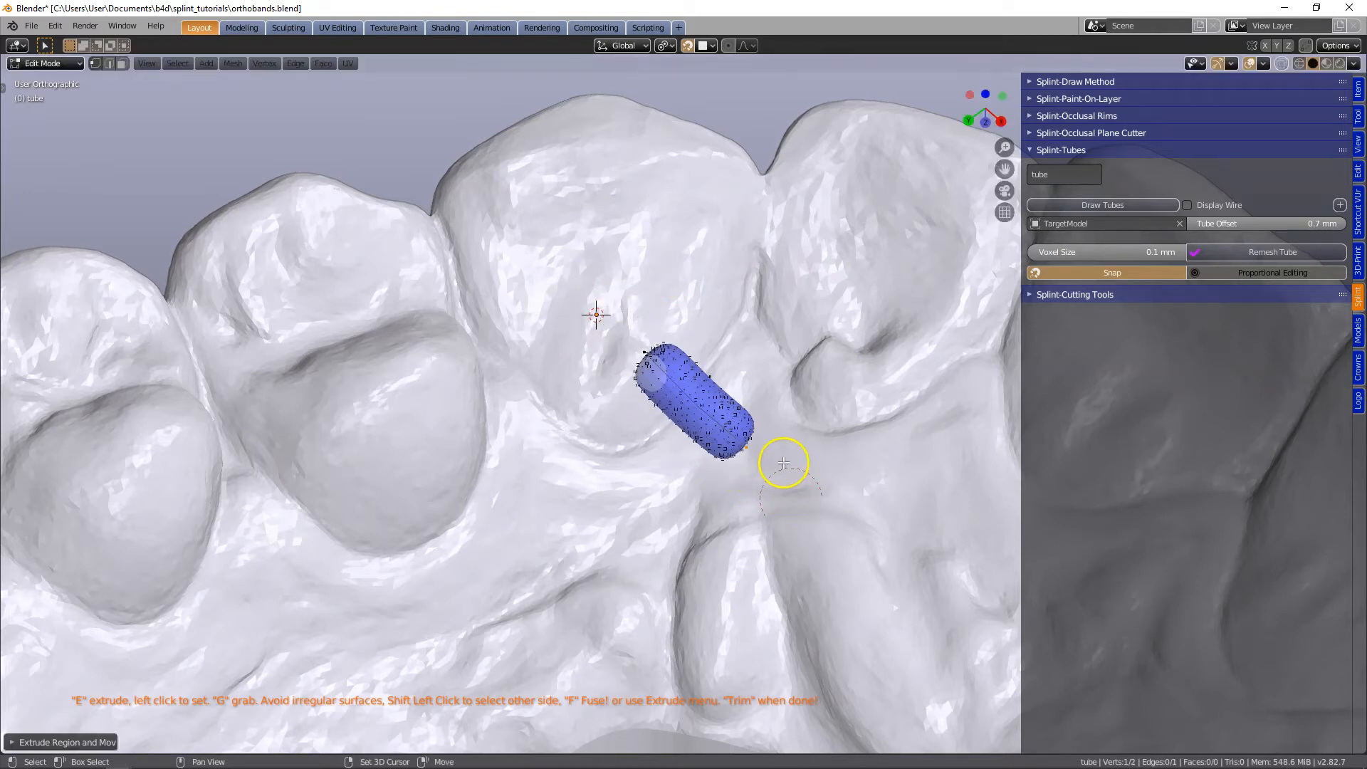
# - Examine the tube segment's shape and ends up close in both Edit Mode and Object Mode
pyautogui.keyDown('shift'); pyautogui.moveTo(781, 457); pyautogui.dragTo(655, 402, button='middle'); pyautogui.keyUp('shift')
pyautogui.scroll(6, 655, 403)
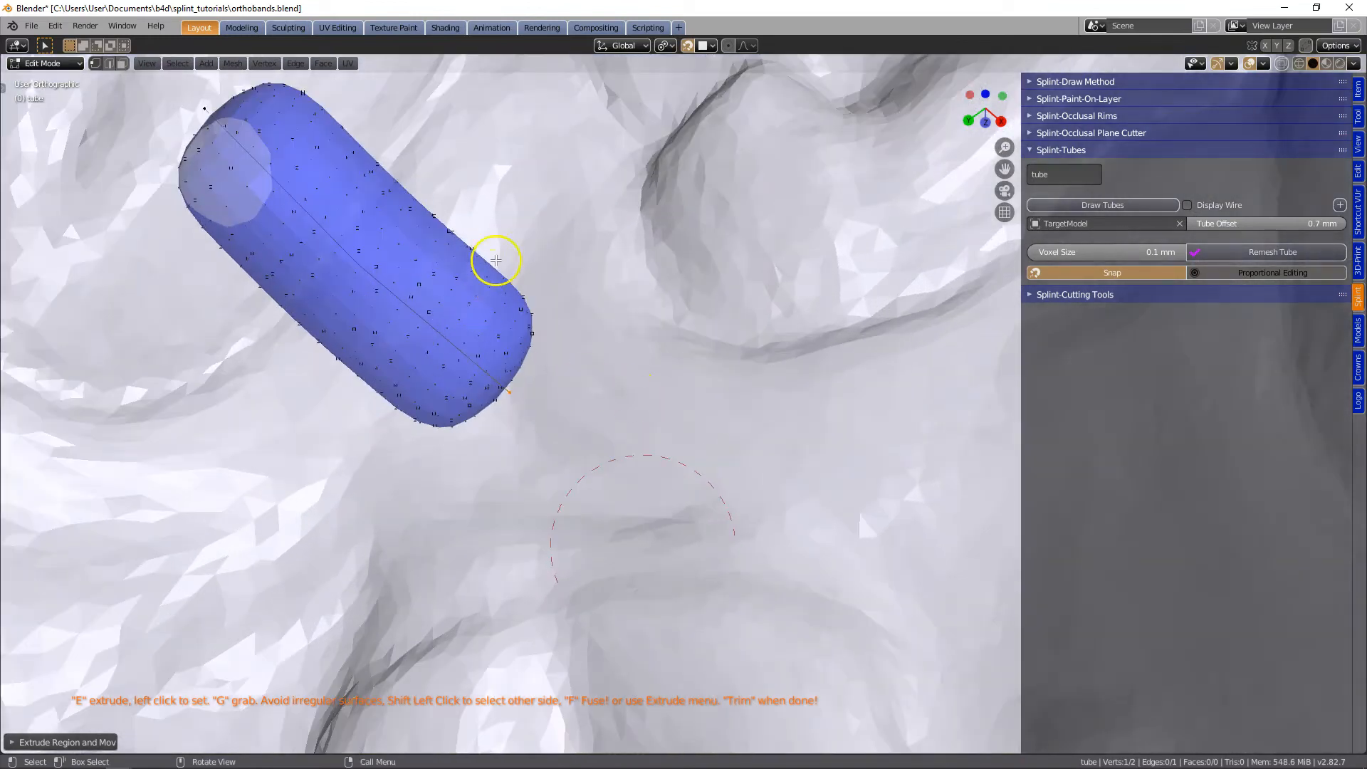
pyautogui.scroll(-2, 446, 275)
pyautogui.keyDown('shift'); pyautogui.moveTo(529, 298); pyautogui.dragTo(617, 341, button='middle'); pyautogui.keyUp('shift')
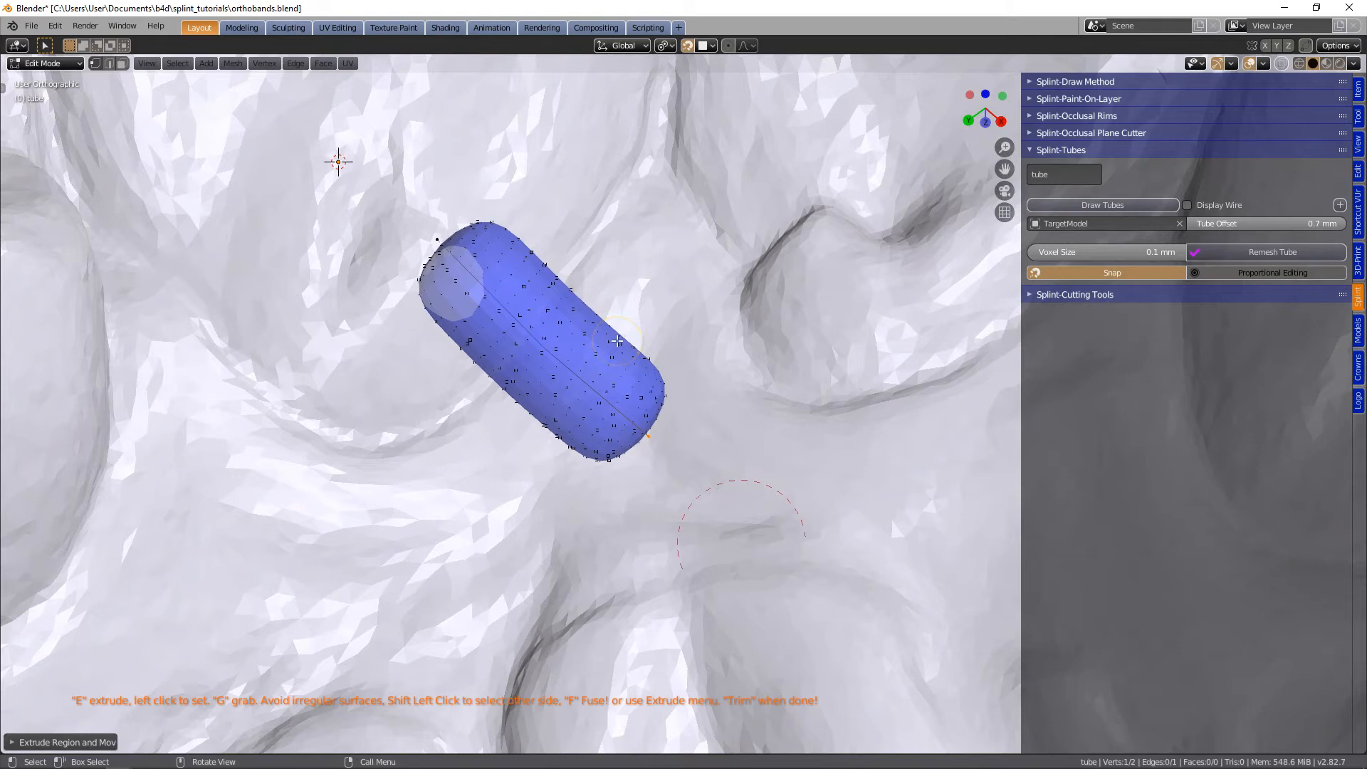
pyautogui.press('Tab')
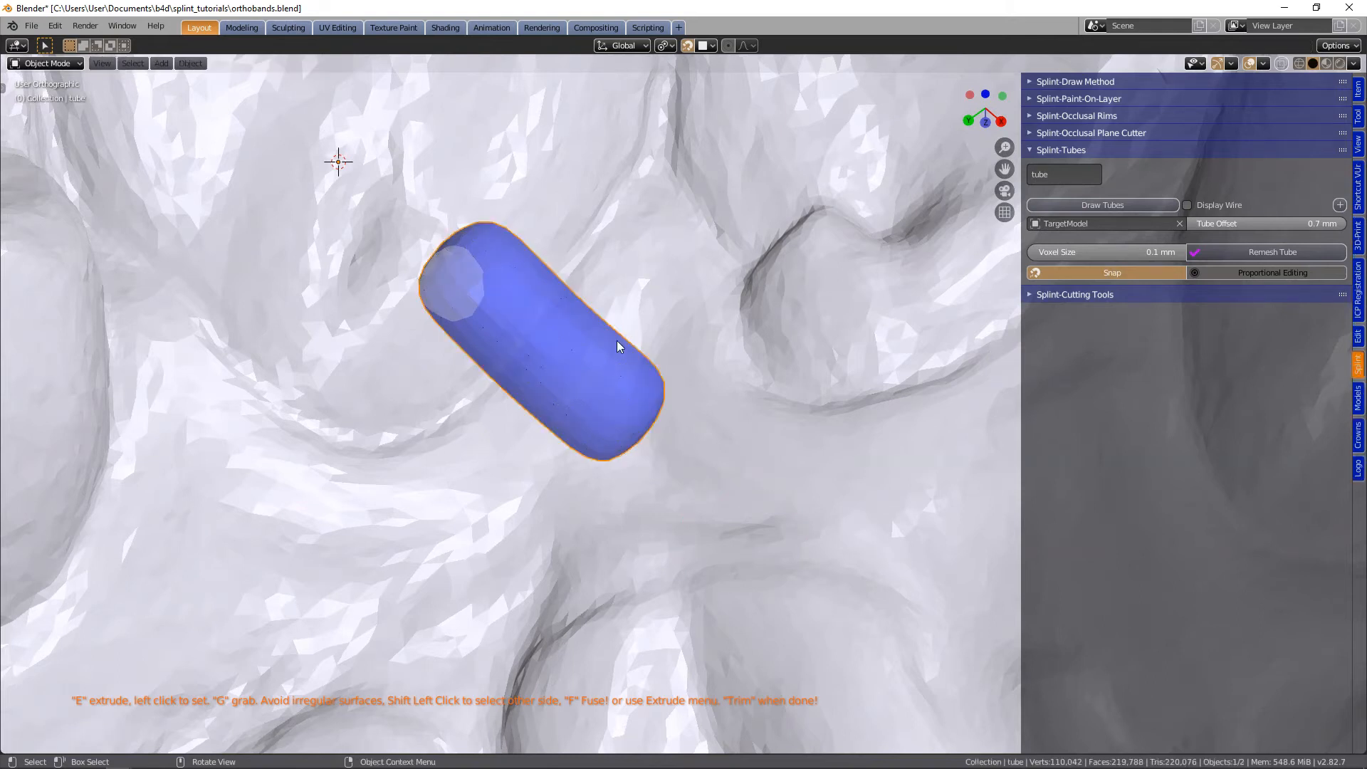
pyautogui.press('Tab')
pyautogui.scroll(-2, 657, 398)
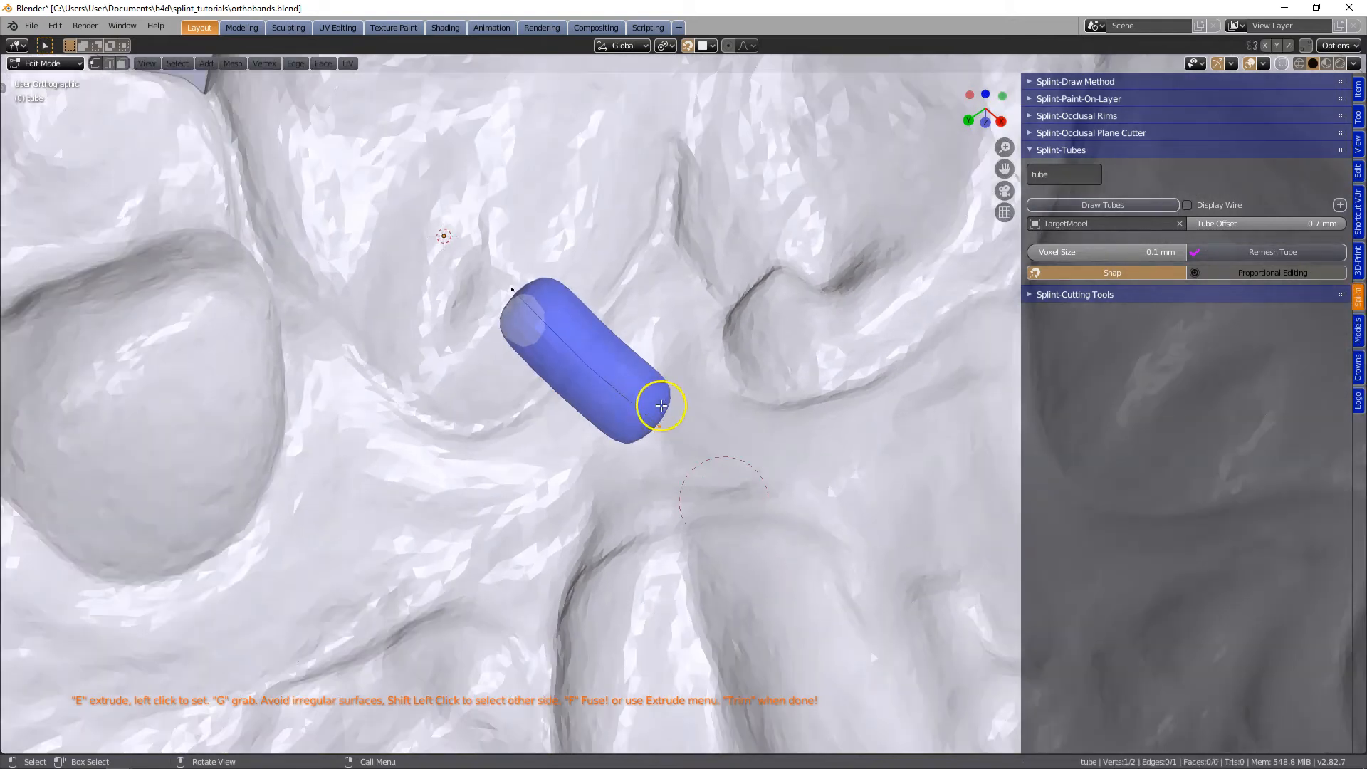
pyautogui.scroll(-1, 685, 421)
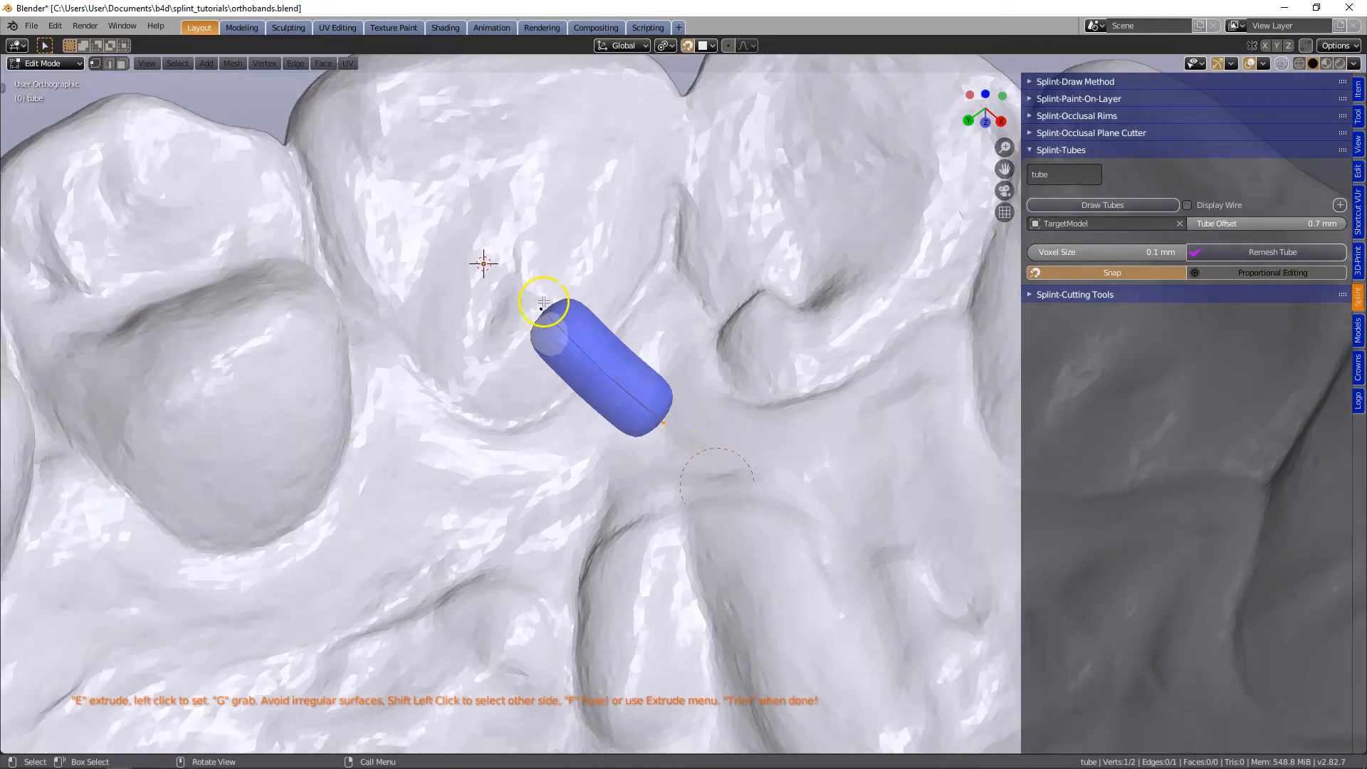
# - Extrude two more tube segments from the canine end, bending the tube across the tooth's inner surface
pyautogui.press('e')
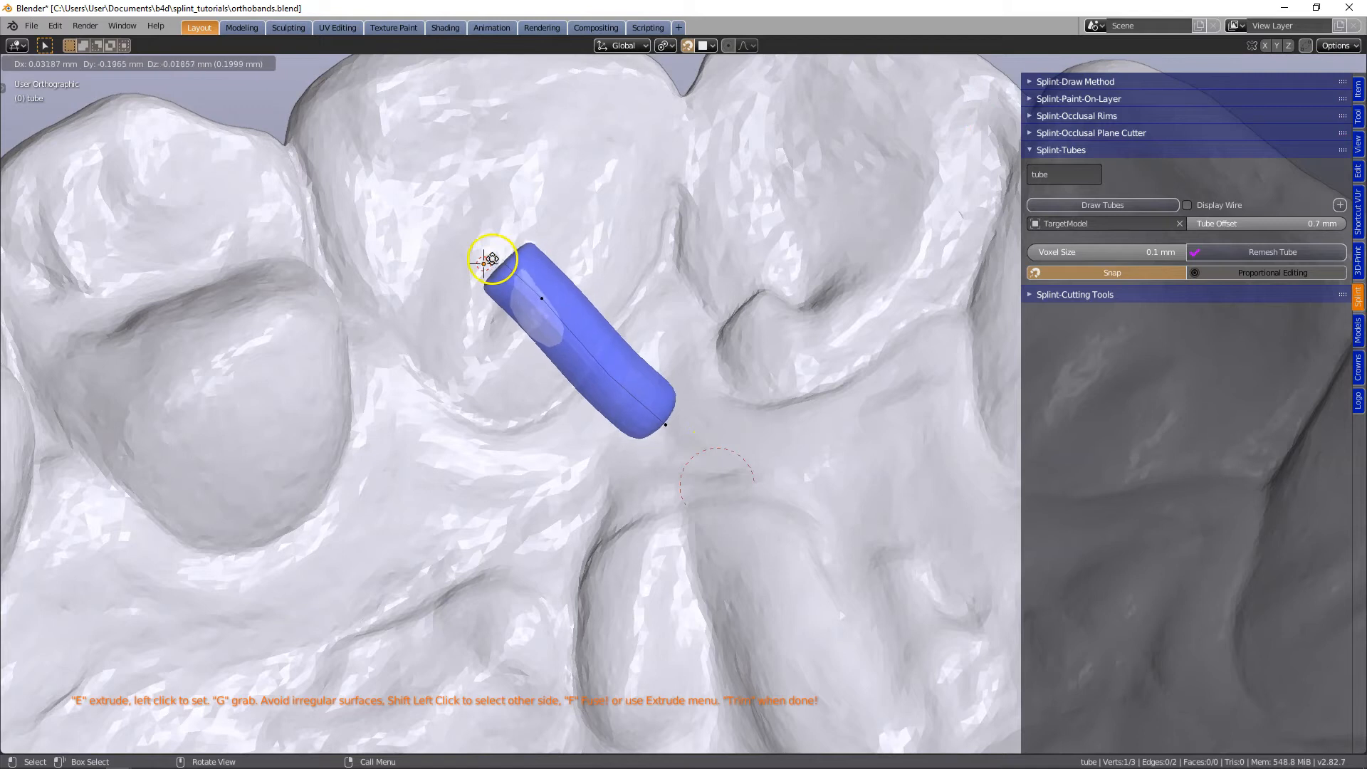
pyautogui.click(474, 256)
pyautogui.press('e')
pyautogui.click(388, 262)
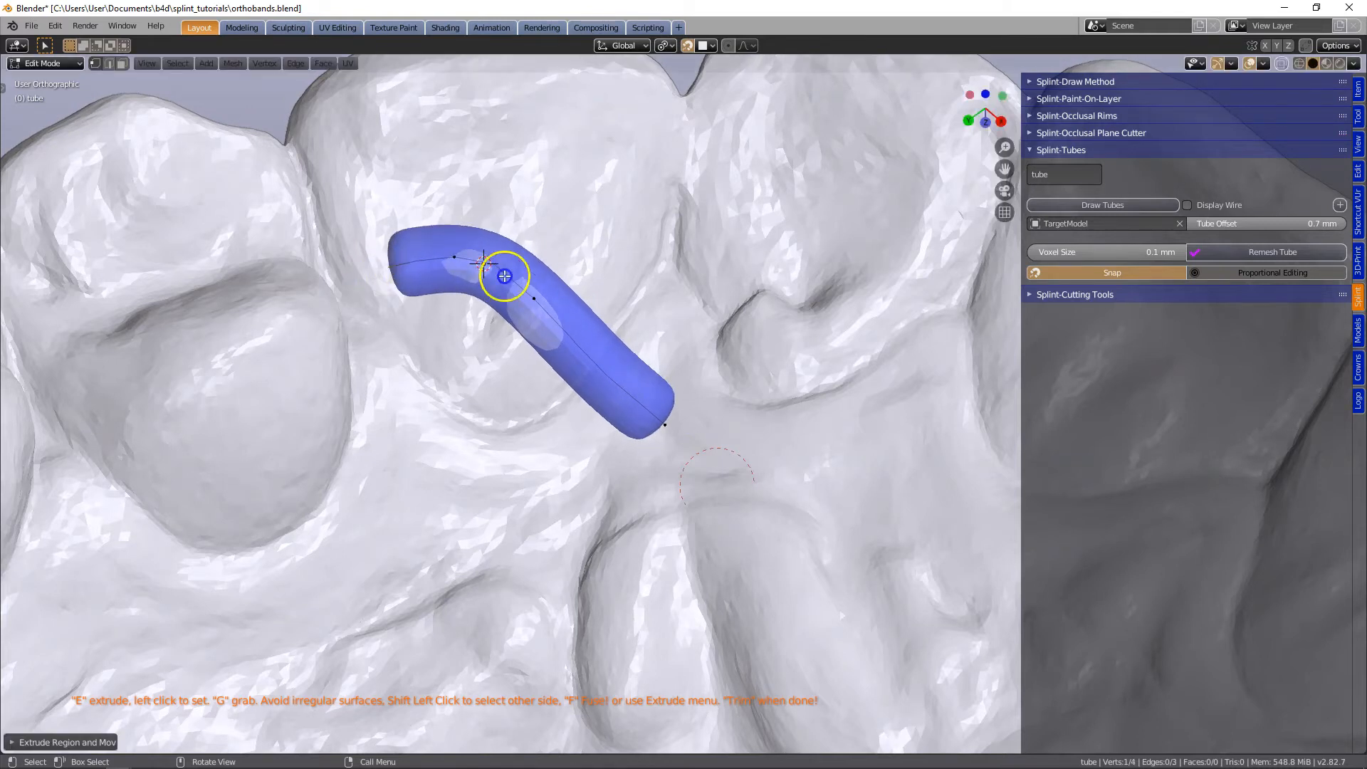
# - Turn on the wireframe display for the tube
pyautogui.moveTo(525, 306); pyautogui.dragTo(579, 246)
pyautogui.keyDown('shift'); pyautogui.moveTo(664, 403); pyautogui.dragTo(696, 468, button='middle'); pyautogui.keyUp('shift')
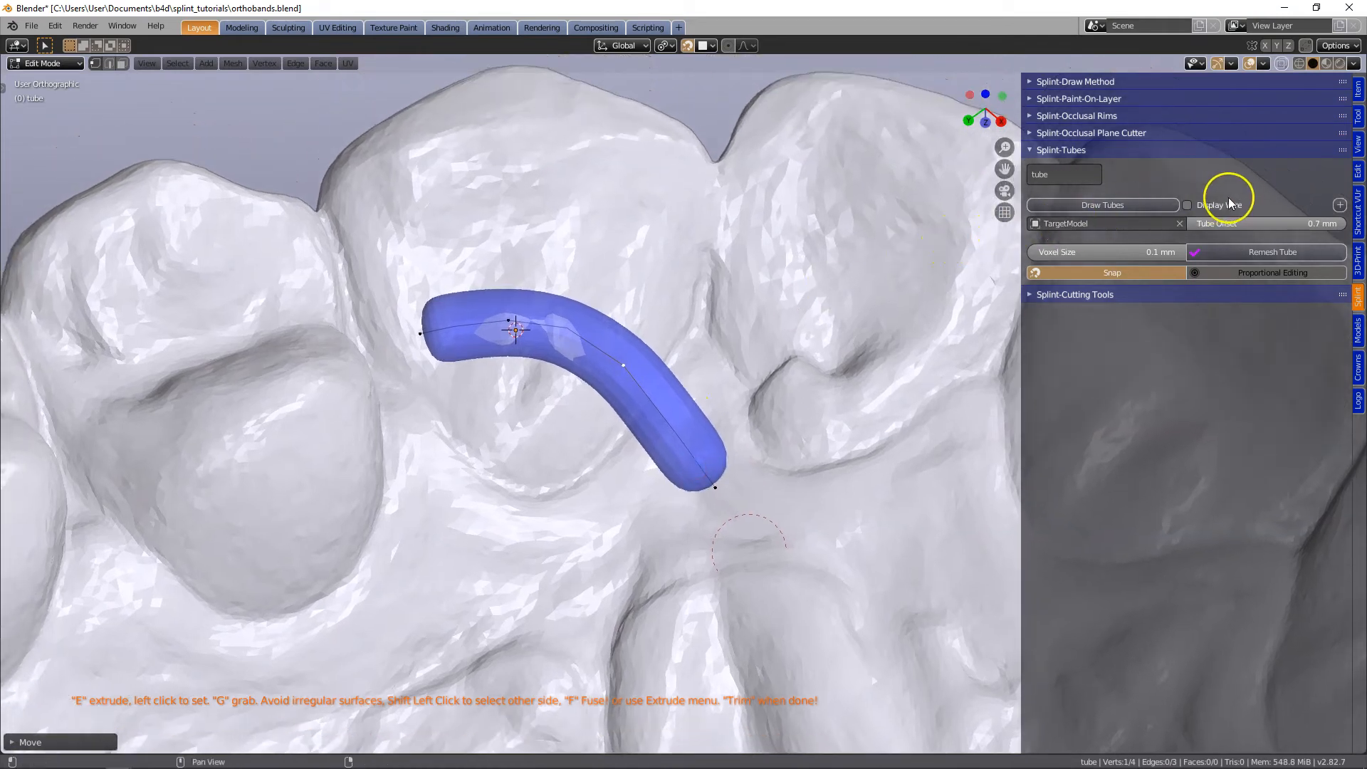
pyautogui.click(1187, 205)
pyautogui.click(717, 488)
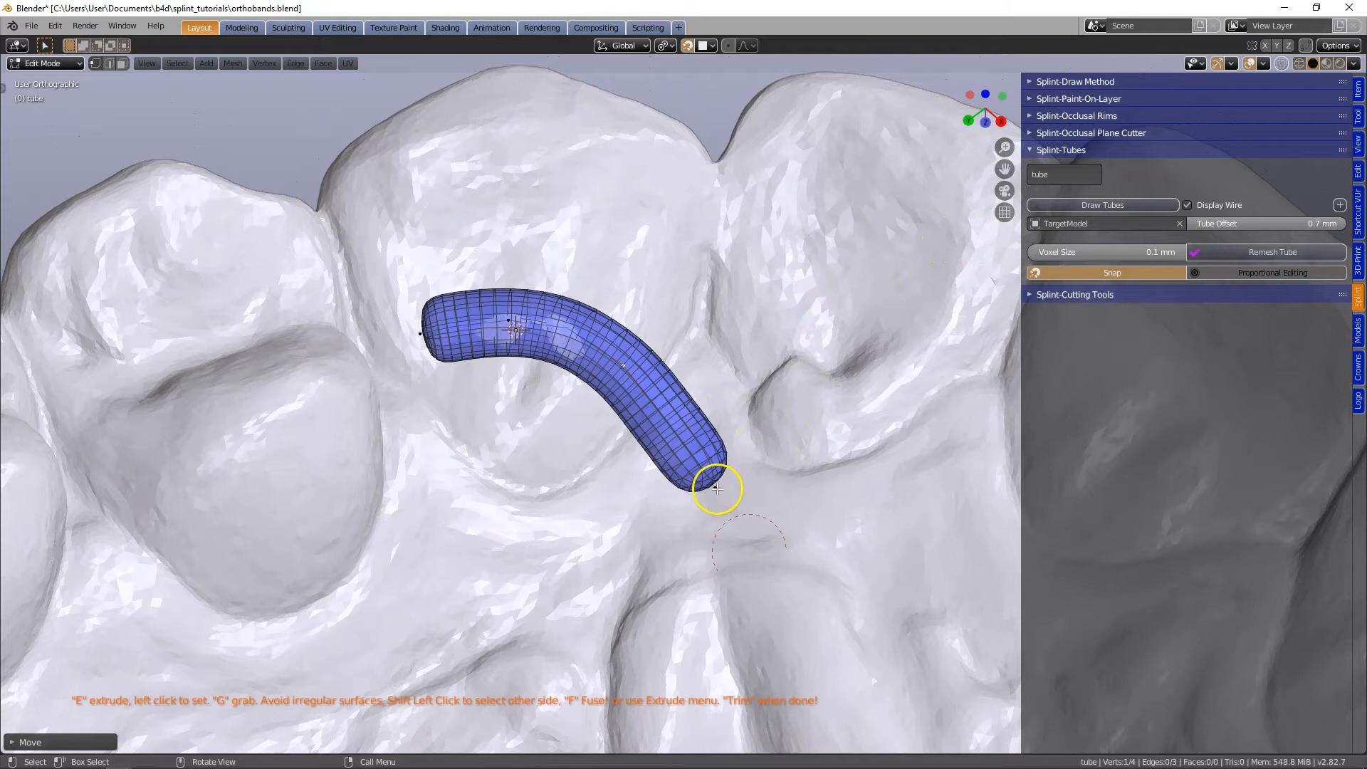
# - Reposition the tube's inner and end points to smooth its bend toward the gum between the canine and lateral incisor
pyautogui.keyDown('shift'); pyautogui.moveTo(717, 488); pyautogui.dragTo(646, 478, button='middle'); pyautogui.keyUp('shift')
pyautogui.press('g')
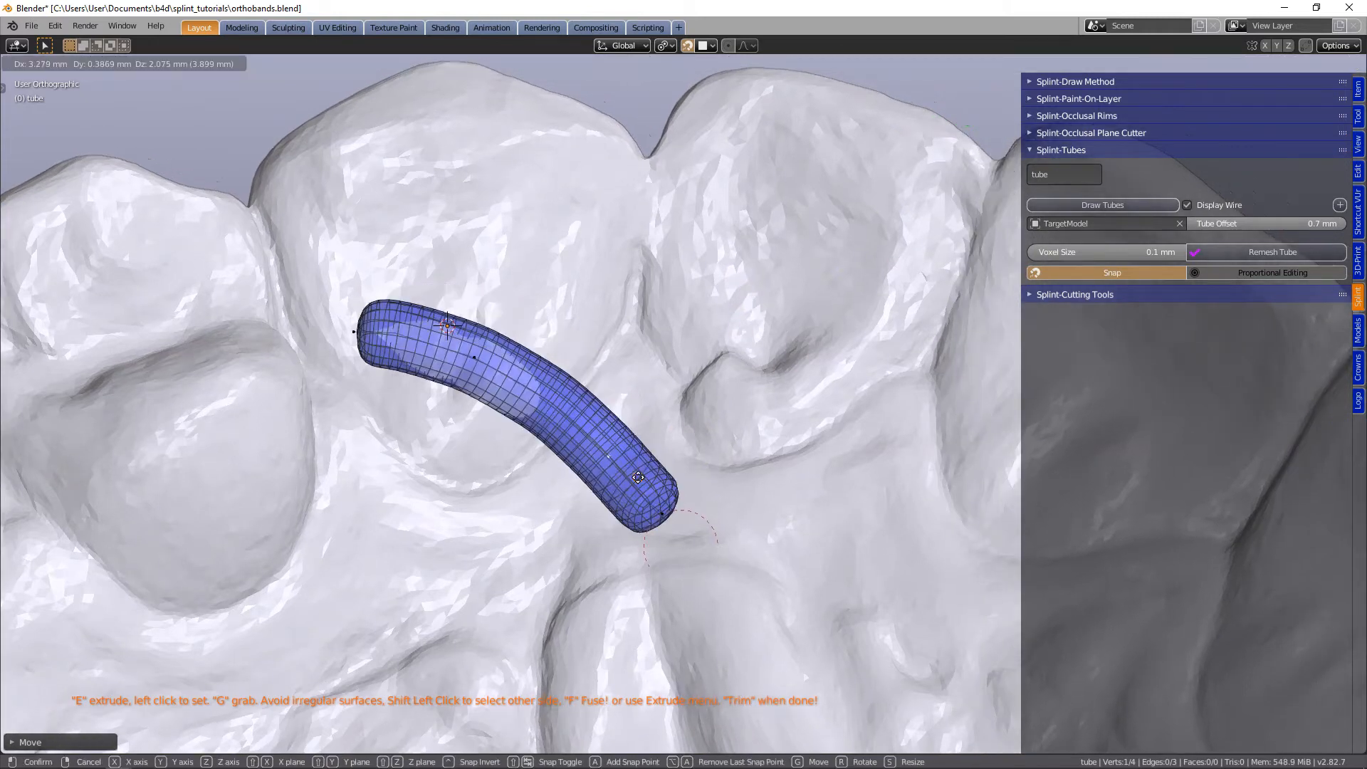
pyautogui.click(662, 473)
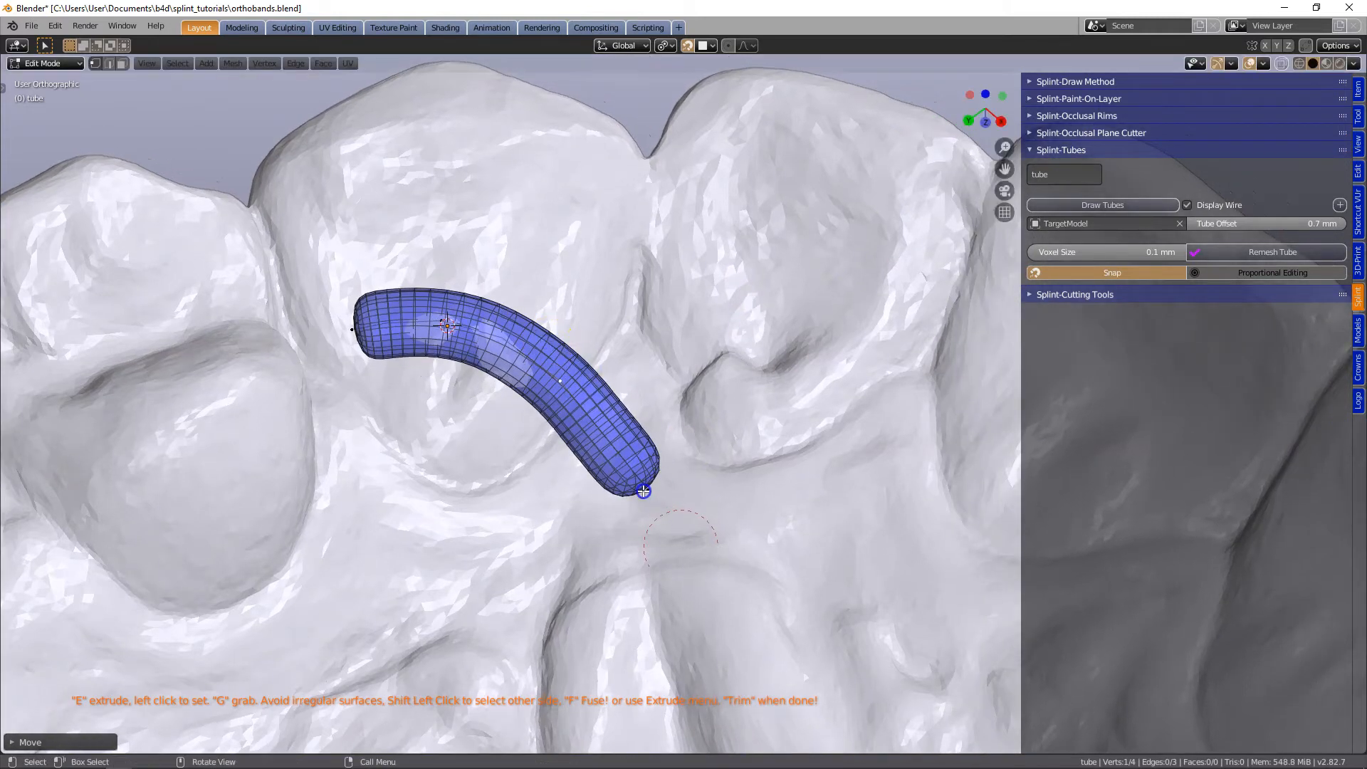
pyautogui.press('g')
pyautogui.click(645, 466)
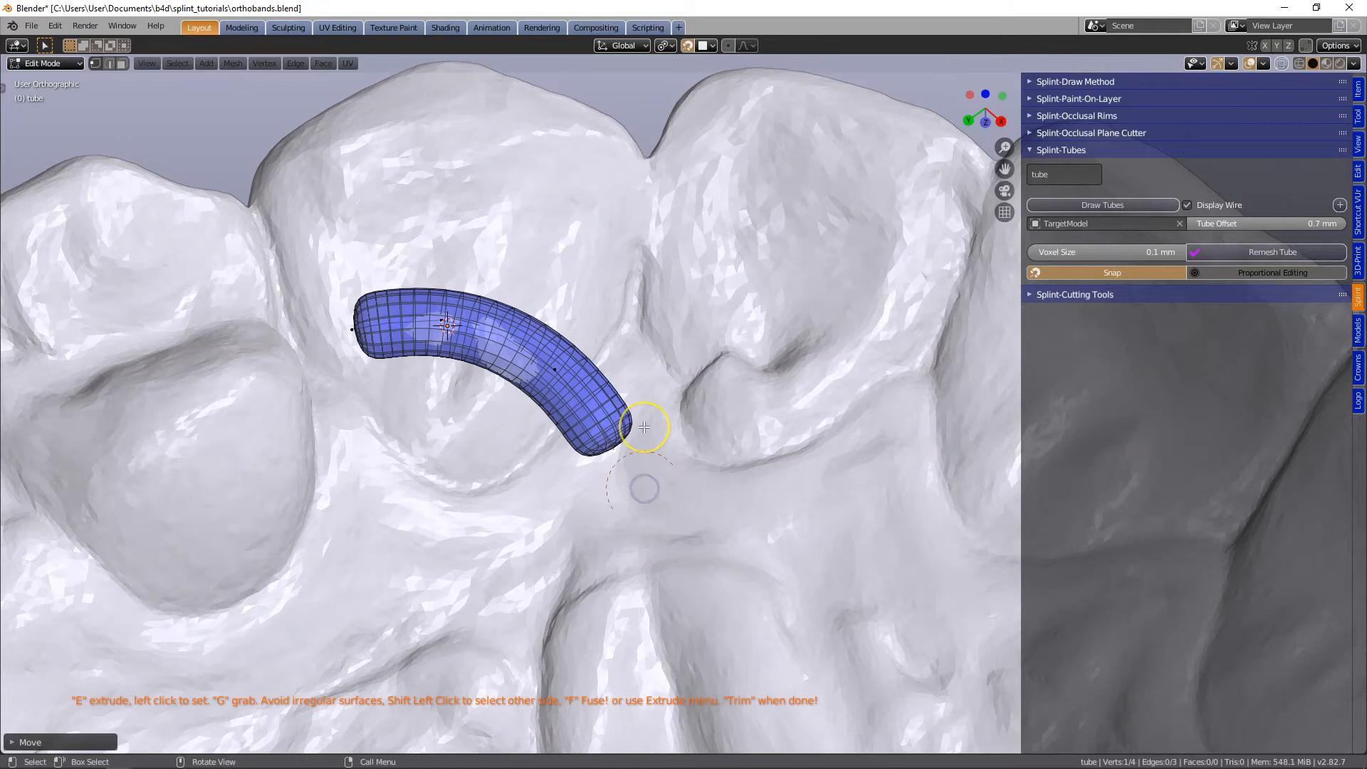
pyautogui.keyDown('shift'); pyautogui.moveTo(644, 426); pyautogui.dragTo(696, 469, button='middle'); pyautogui.keyUp('shift')
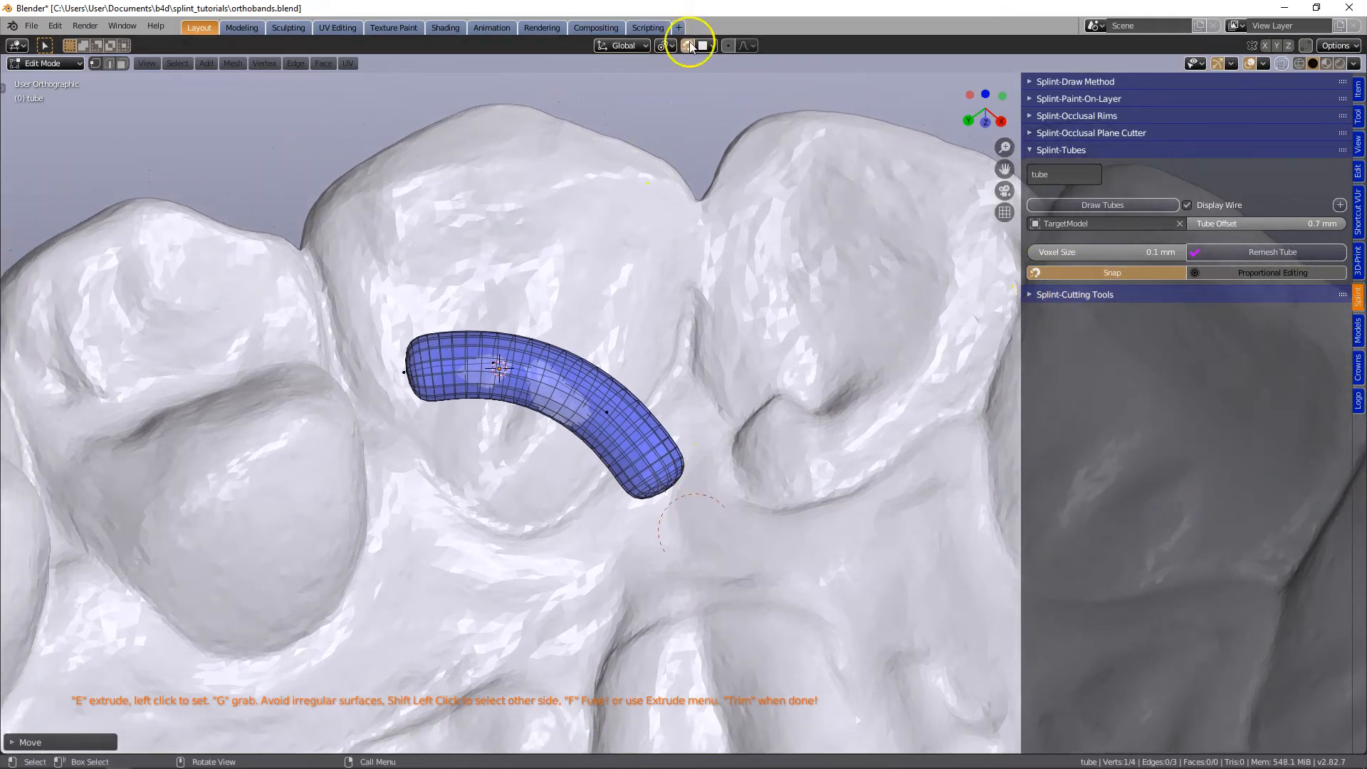
pyautogui.moveTo(695, 311); pyautogui.dragTo(686, 394, button='middle')
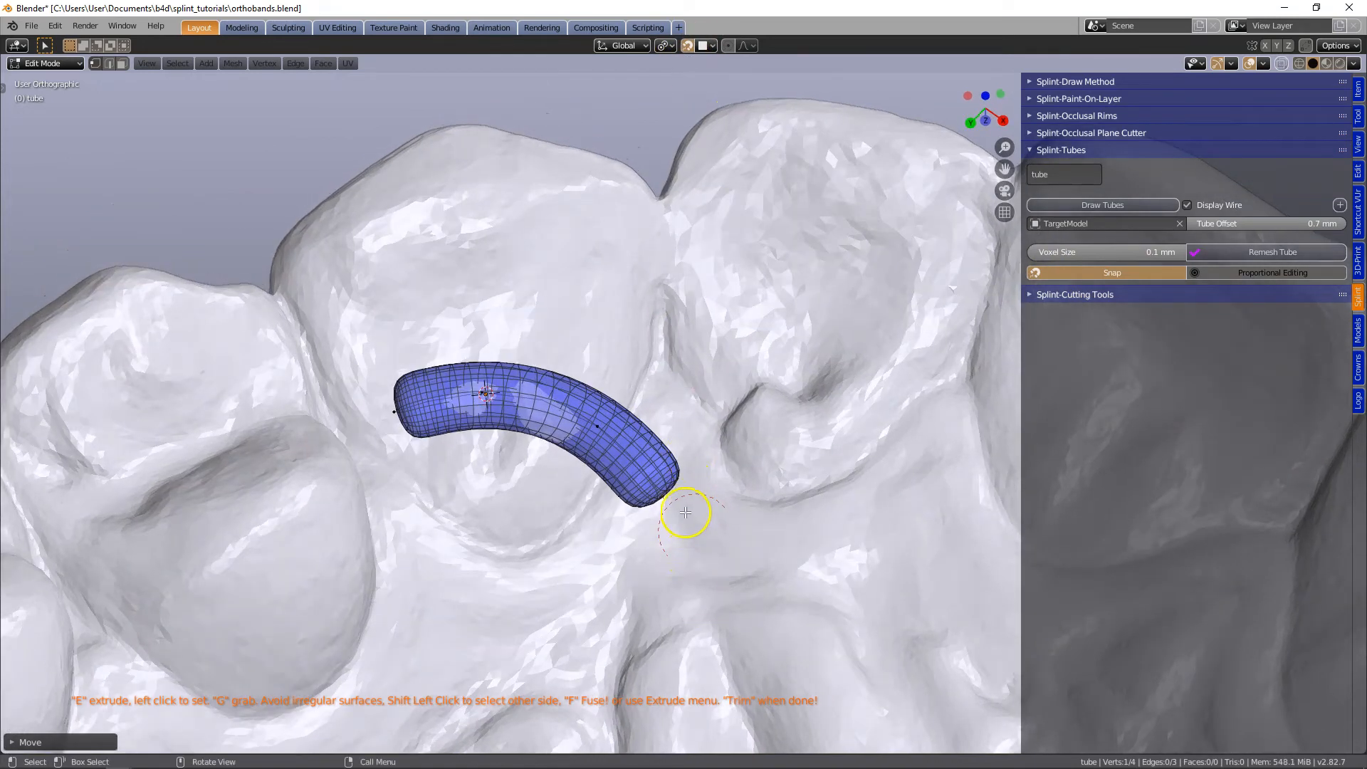
# - Extrude a tube segment from the gum-side end up toward the lateral incisor's inner surface
pyautogui.press('e')
pyautogui.click(776, 318)
pyautogui.moveTo(778, 391); pyautogui.dragTo(784, 333, button='middle')
pyautogui.scroll(4, 723, 349)
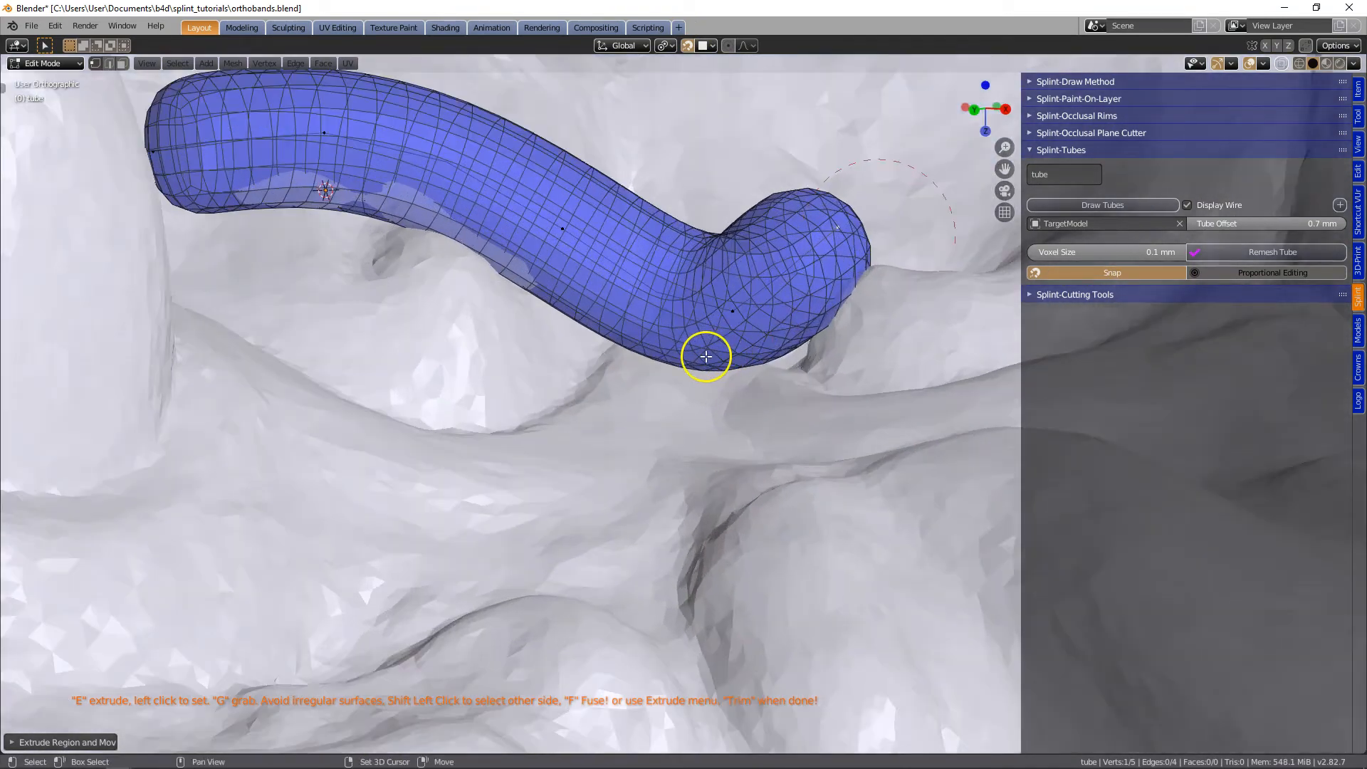
# - Set the tube offset to 0.71 mm
pyautogui.keyDown('shift'); pyautogui.moveTo(706, 356); pyautogui.dragTo(677, 502, button='middle'); pyautogui.keyUp('shift')
pyautogui.scroll(2, 487, 435)
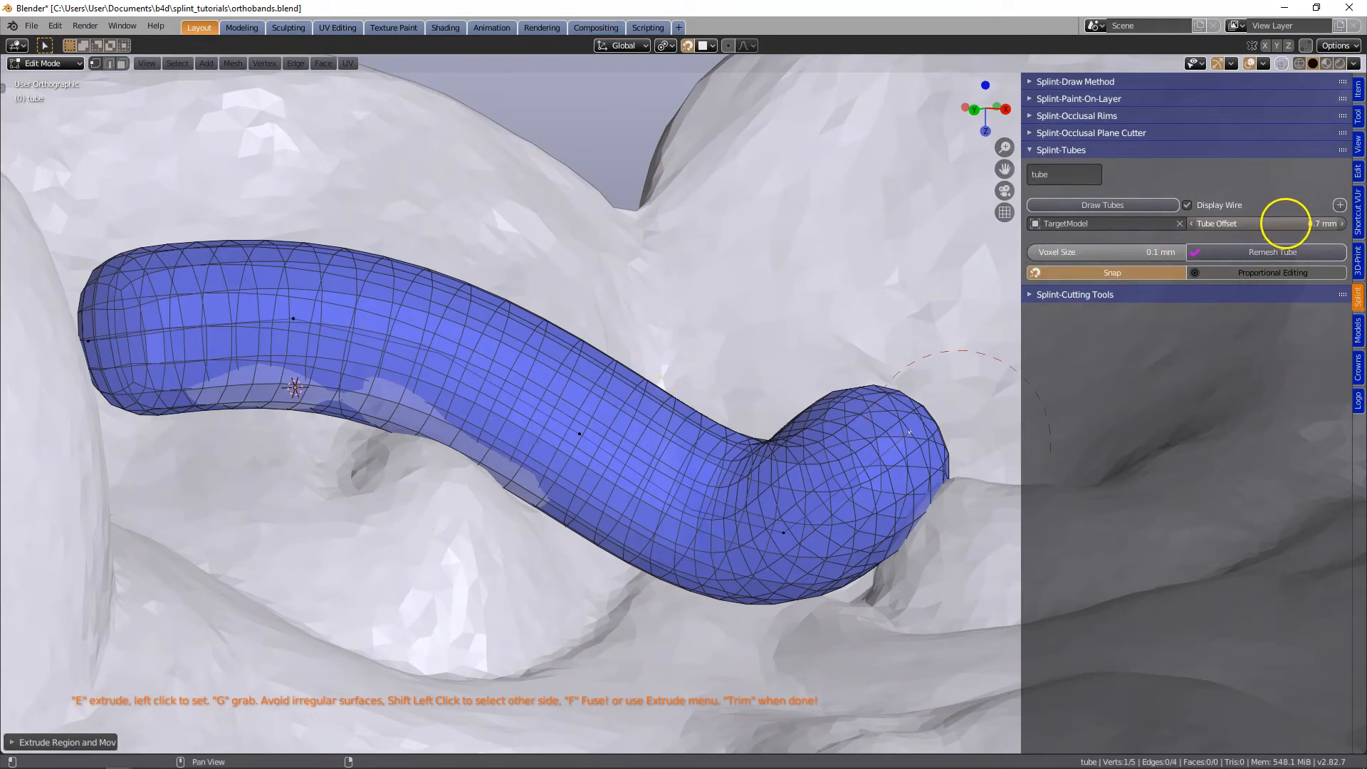
pyautogui.moveTo(1285, 223)
pyautogui.mouseDown()
pyautogui.moveTo(1239, 229)
pyautogui.moveTo(1221, 213)
pyautogui.moveTo(1292, 228)
pyautogui.mouseUp()
pyautogui.scroll(-3, 836, 374)
# - Extrude three tube segments over the lateral incisor's inner surface and down toward the gum beside the central incisor
pyautogui.moveTo(801, 369); pyautogui.dragTo(572, 419, button='middle')
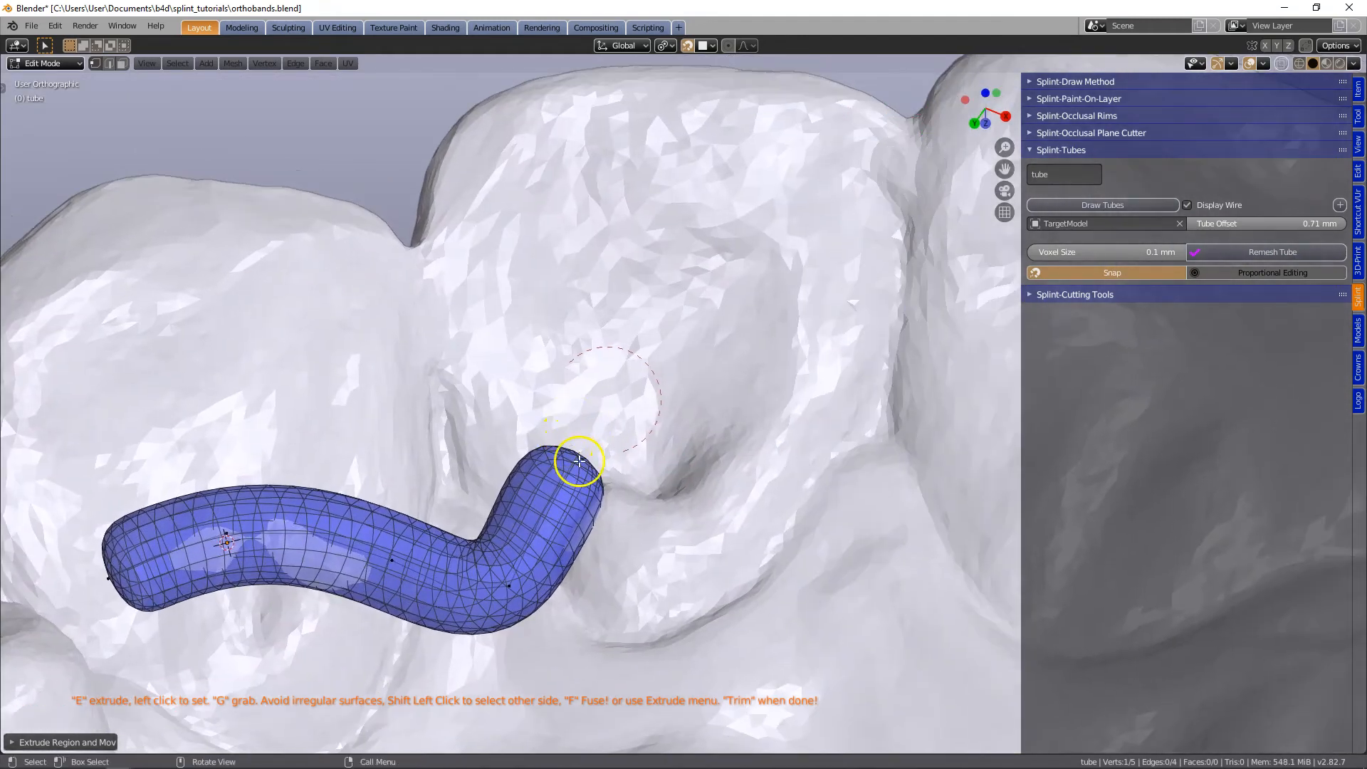
pyautogui.press('e')
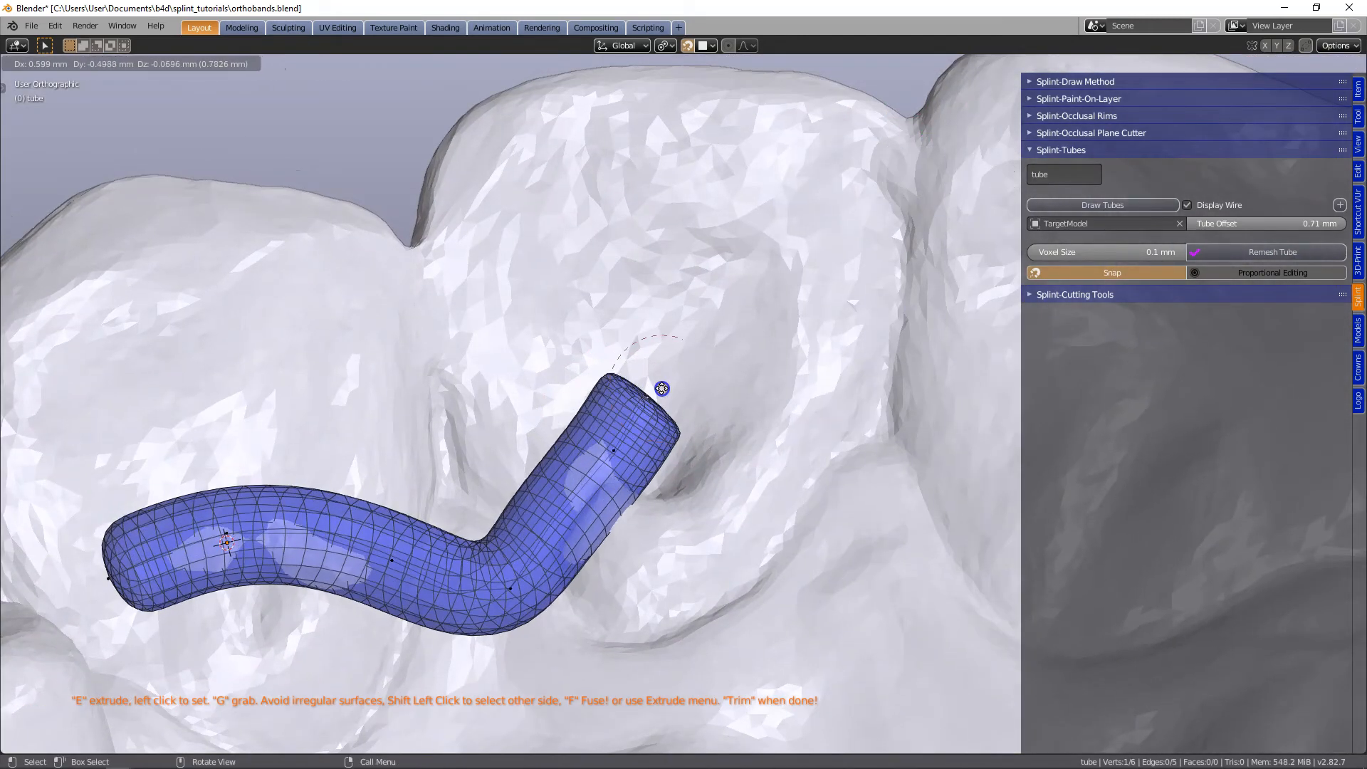
pyautogui.click(666, 388)
pyautogui.press('e')
pyautogui.click(798, 412)
pyautogui.press('e')
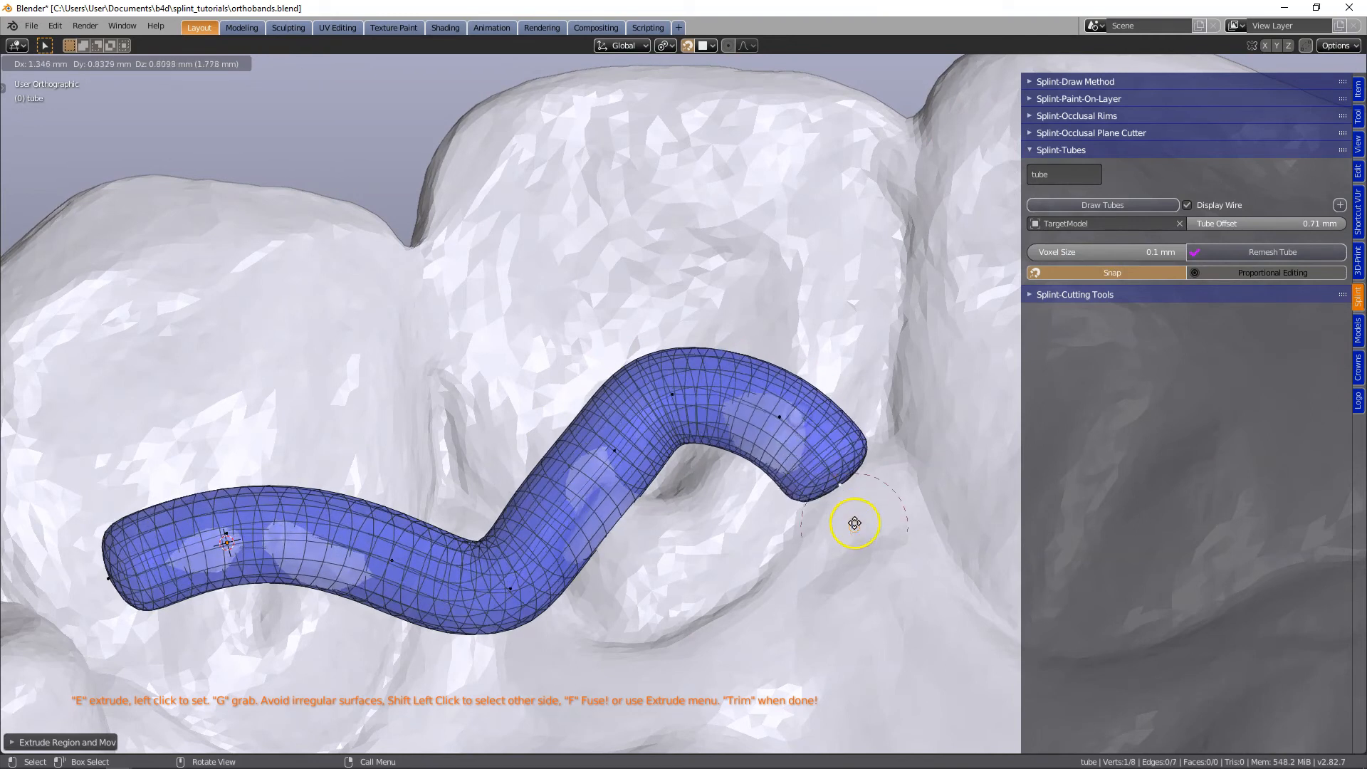
pyautogui.click(842, 572)
# - Extrude three tube segments through the gum dip and up onto the first central incisor's inner surface
pyautogui.keyDown('shift'); pyautogui.moveTo(836, 482); pyautogui.dragTo(531, 482, button='middle'); pyautogui.keyUp('shift')
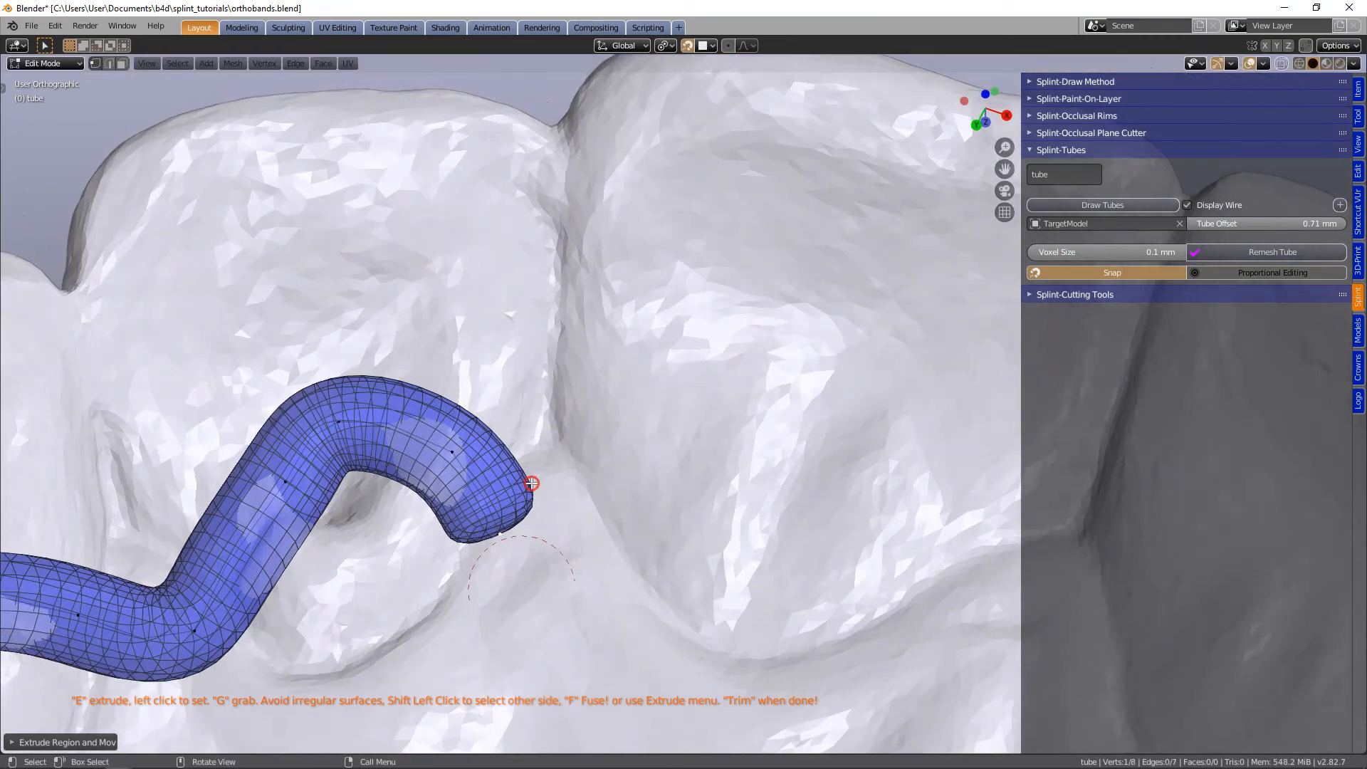
pyautogui.press('e')
pyautogui.click(595, 630)
pyautogui.press('e')
pyautogui.click(694, 499)
pyautogui.press('e')
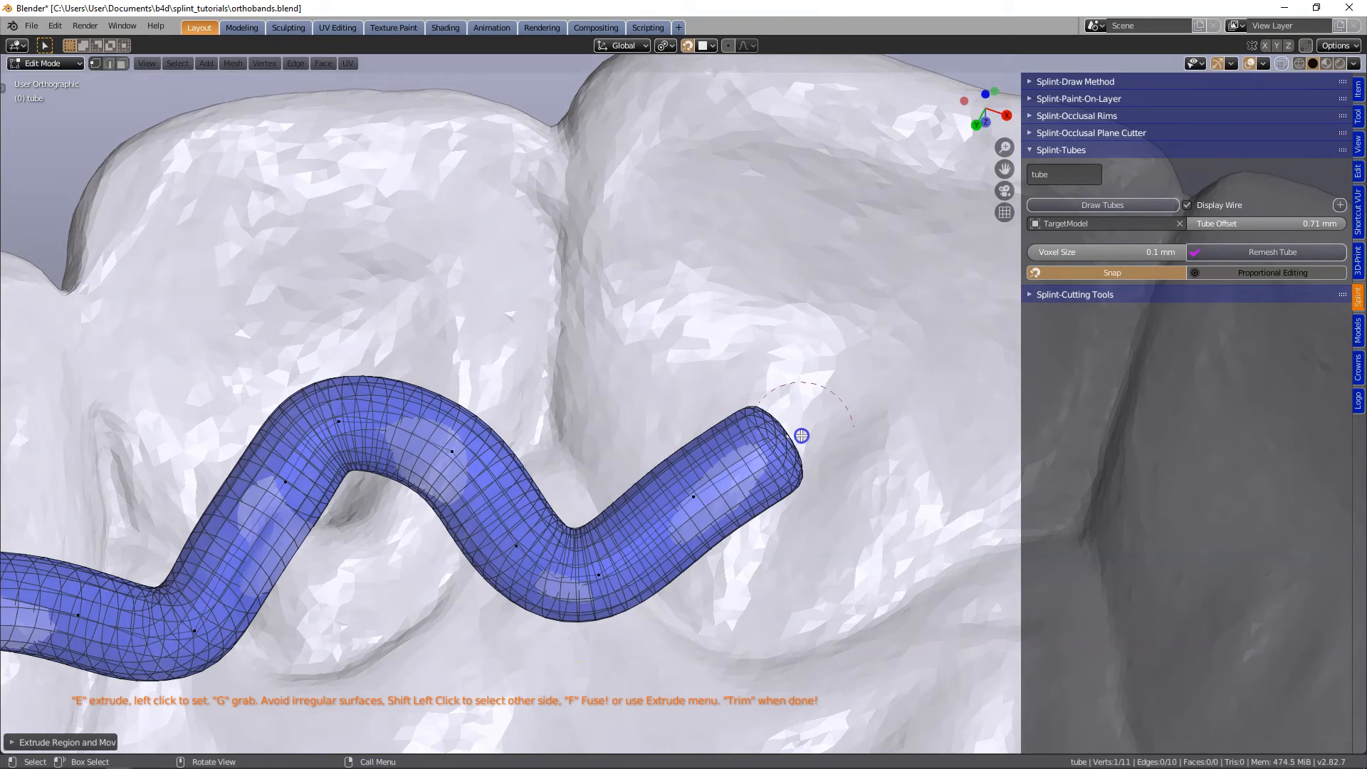
pyautogui.click(896, 489)
# - Extend the tube off the first central incisor, through the midline gum dip, and up toward the second central incisor
pyautogui.keyDown('shift'); pyautogui.moveTo(896, 486); pyautogui.dragTo(596, 460, button='middle'); pyautogui.keyUp('shift')
pyautogui.press('e')
pyautogui.click(640, 496)
pyautogui.press('e')
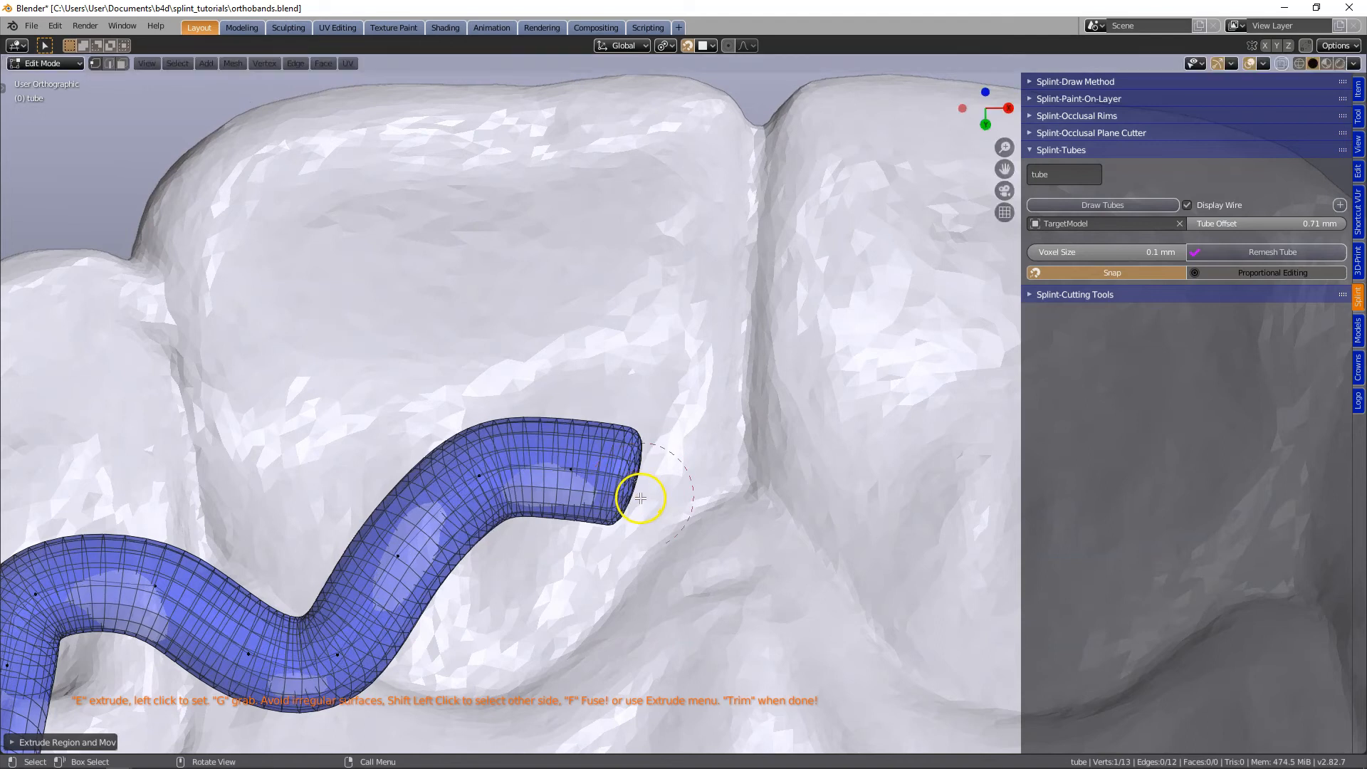
pyautogui.click(656, 601)
pyautogui.press('e')
pyautogui.click(798, 669)
pyautogui.press('e')
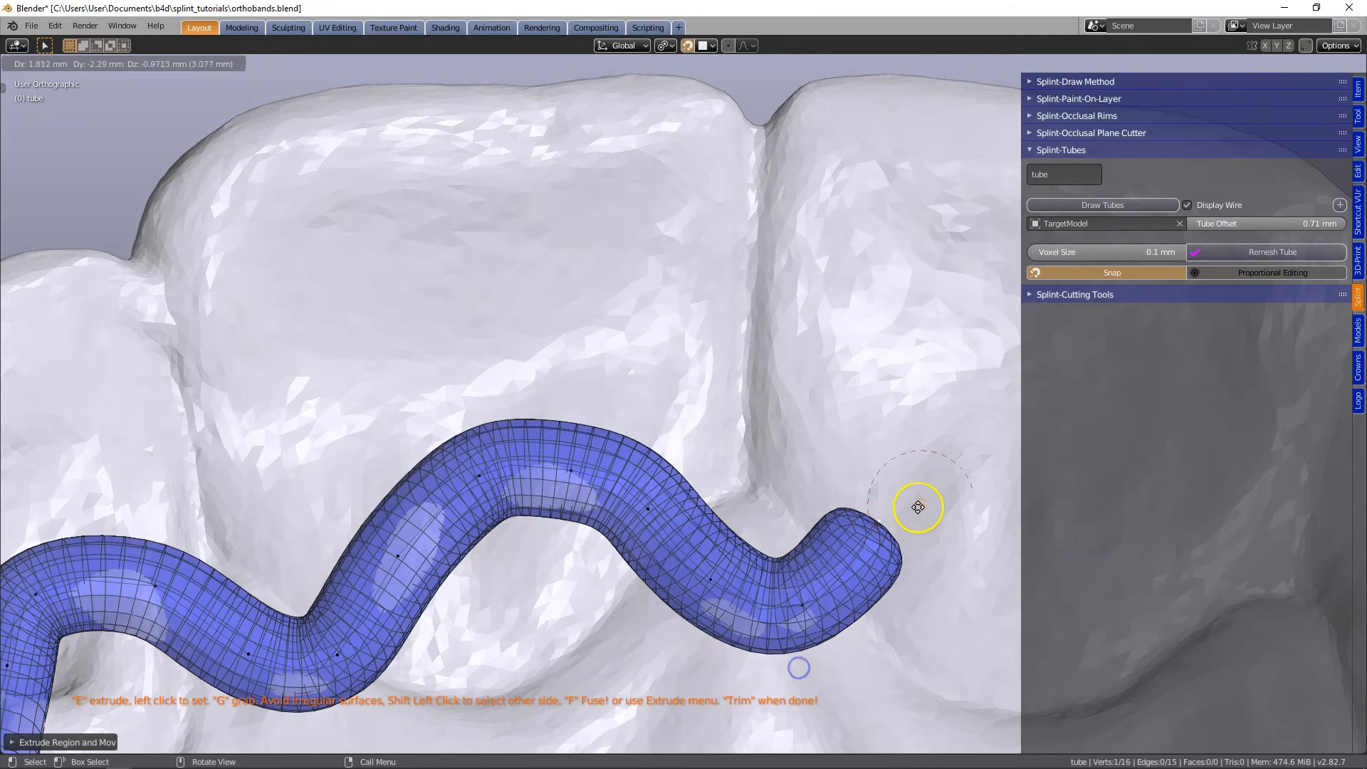
pyautogui.click(907, 519)
# - Extrude four tube segments across the second central incisor and down toward the gum on its far side
pyautogui.keyDown('shift'); pyautogui.moveTo(891, 498); pyautogui.dragTo(503, 441, button='middle'); pyautogui.keyUp('shift')
pyautogui.press('e')
pyautogui.click(603, 372)
pyautogui.press('e')
pyautogui.click(693, 390)
pyautogui.press('e')
pyautogui.click(765, 421)
pyautogui.press('e')
pyautogui.click(776, 499)
# - Extend the tube through the next gum dip and across the second lateral incisor's inner surface
pyautogui.keyDown('shift'); pyautogui.moveTo(768, 560); pyautogui.dragTo(516, 479, button='middle'); pyautogui.keyUp('shift')
pyautogui.press('e')
pyautogui.click(553, 500)
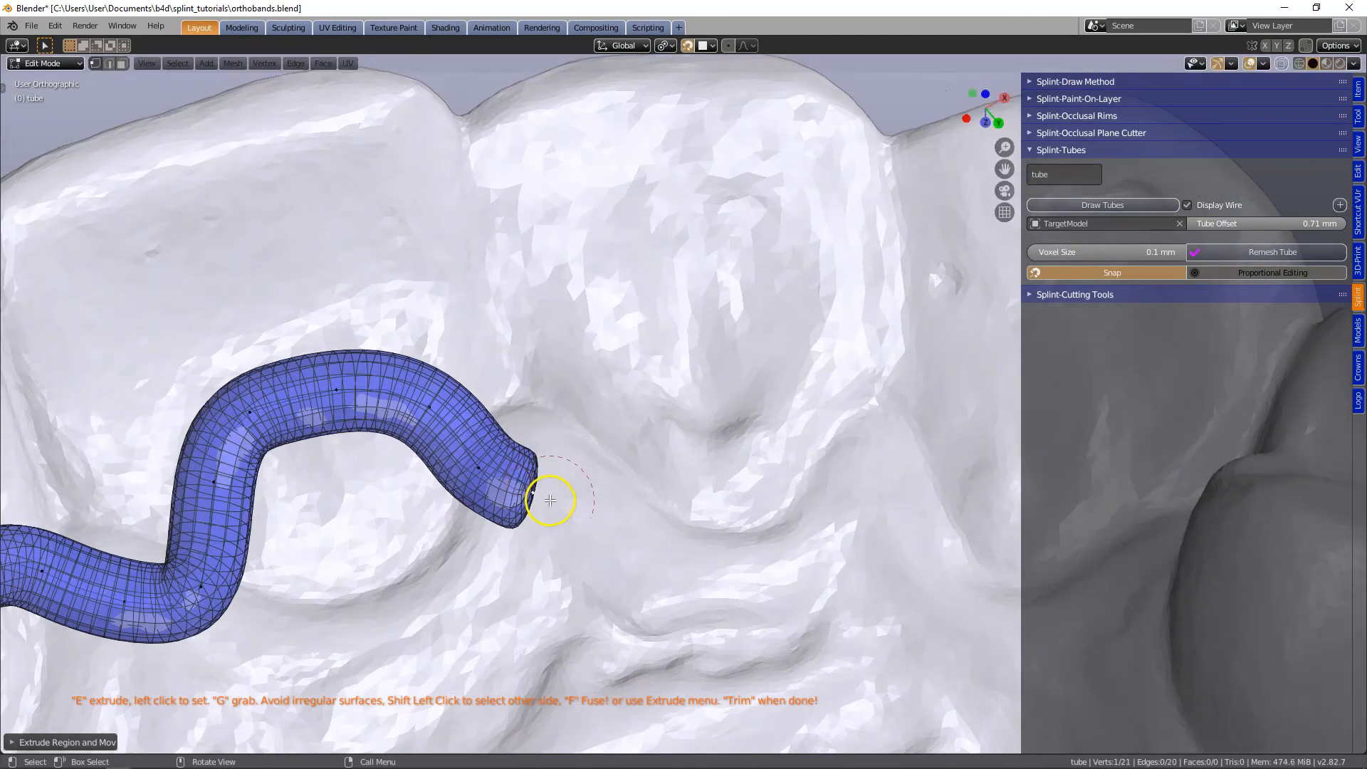
pyautogui.press('e')
pyautogui.click(622, 436)
pyautogui.press('e')
pyautogui.click(669, 380)
pyautogui.press('e')
pyautogui.click(746, 381)
# - Extrude five tube segments through the last gum dip and across the opposite canine's inner surface
pyautogui.press('e')
pyautogui.click(830, 378)
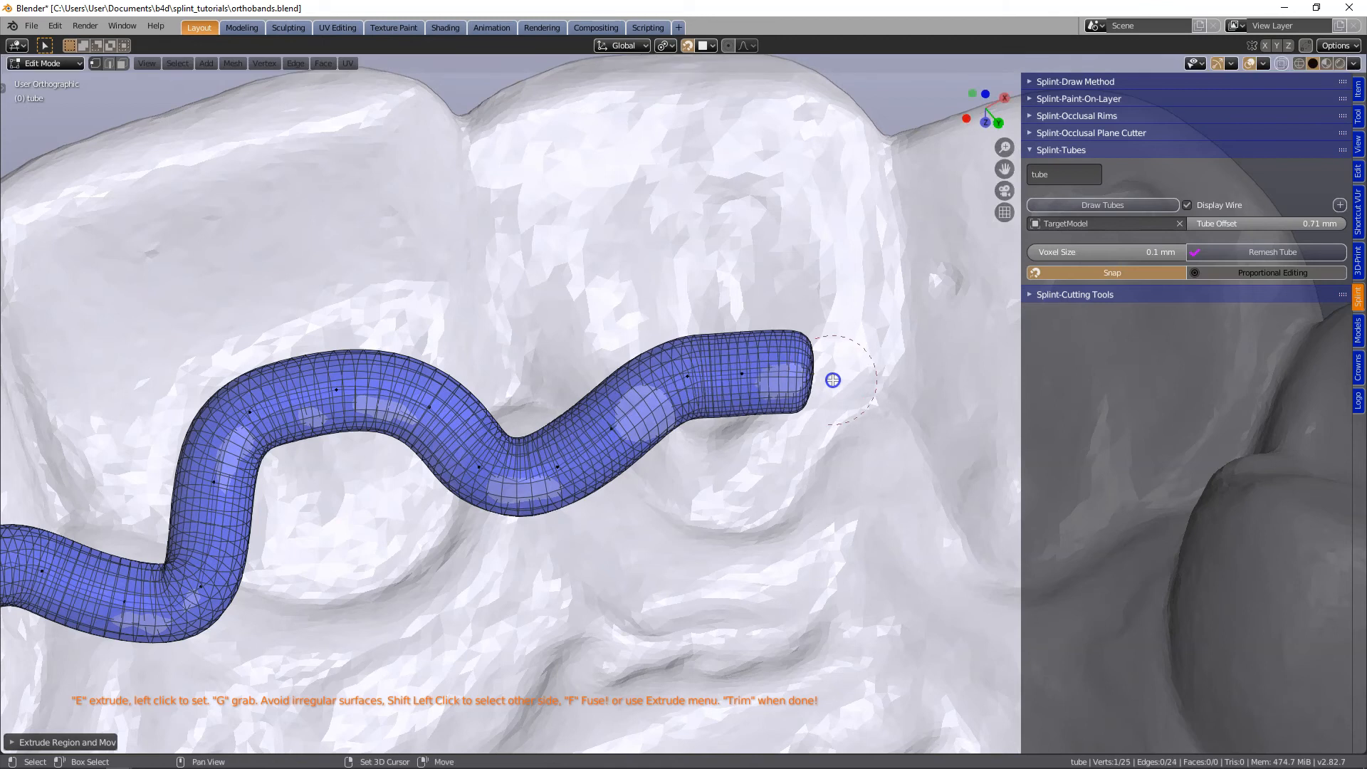
pyautogui.keyDown('shift'); pyautogui.moveTo(794, 369); pyautogui.dragTo(561, 395, button='middle'); pyautogui.keyUp('shift')
pyautogui.press('e')
pyautogui.click(602, 475)
pyautogui.press('e')
pyautogui.click(673, 534)
pyautogui.press('e')
pyautogui.click(751, 438)
pyautogui.press('e')
pyautogui.click(830, 400)
pyautogui.press('e')
pyautogui.click(954, 491)
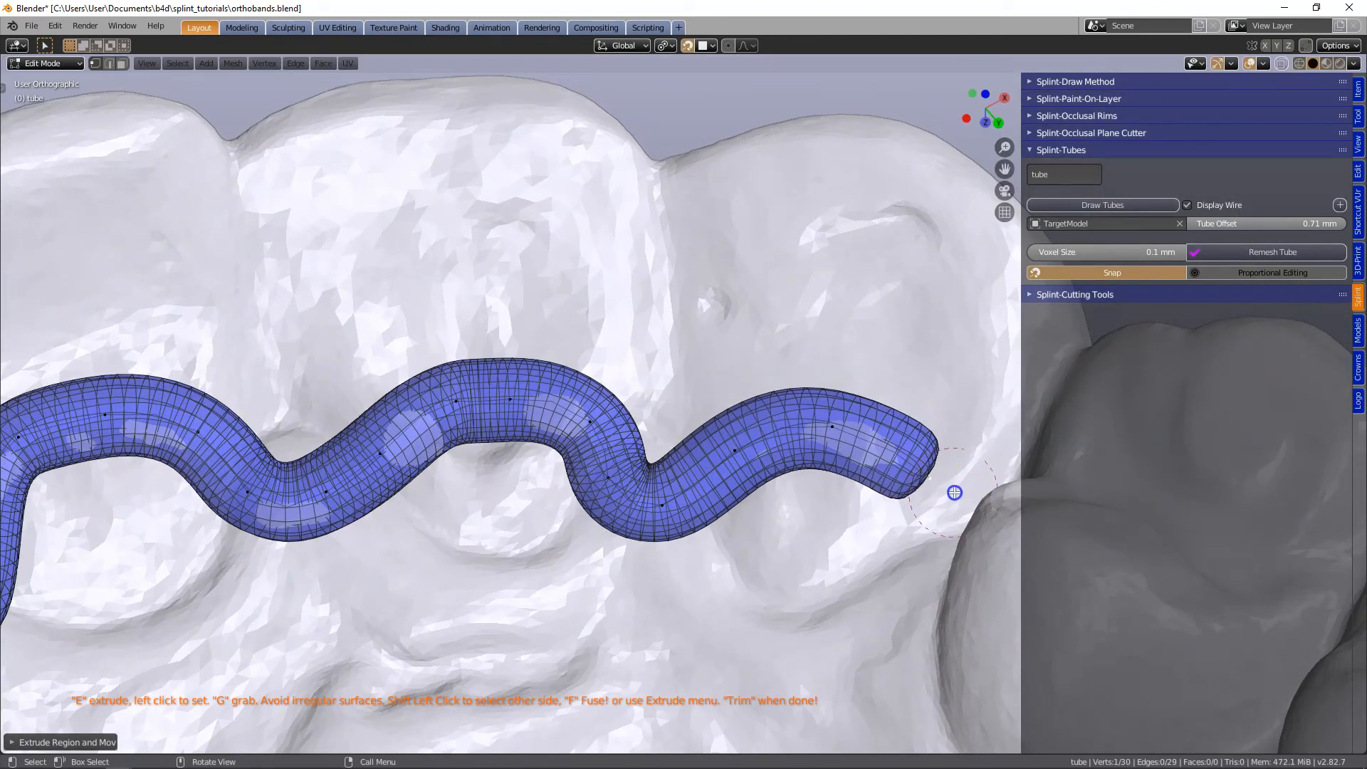
# - Move the tube point in the midline dip between the central incisors close against its neighbouring point
pyautogui.scroll(-4, 656, 366)
pyautogui.moveTo(549, 382); pyautogui.dragTo(593, 322, button='middle')
pyautogui.scroll(5, 593, 321)
pyautogui.keyDown('shift'); pyautogui.moveTo(677, 167); pyautogui.dragTo(542, 593, button='middle'); pyautogui.keyUp('shift')
pyautogui.scroll(3, 543, 594)
pyautogui.keyDown('shift'); pyautogui.moveTo(540, 529); pyautogui.dragTo(579, 325, button='middle'); pyautogui.keyUp('shift')
pyautogui.press('g')
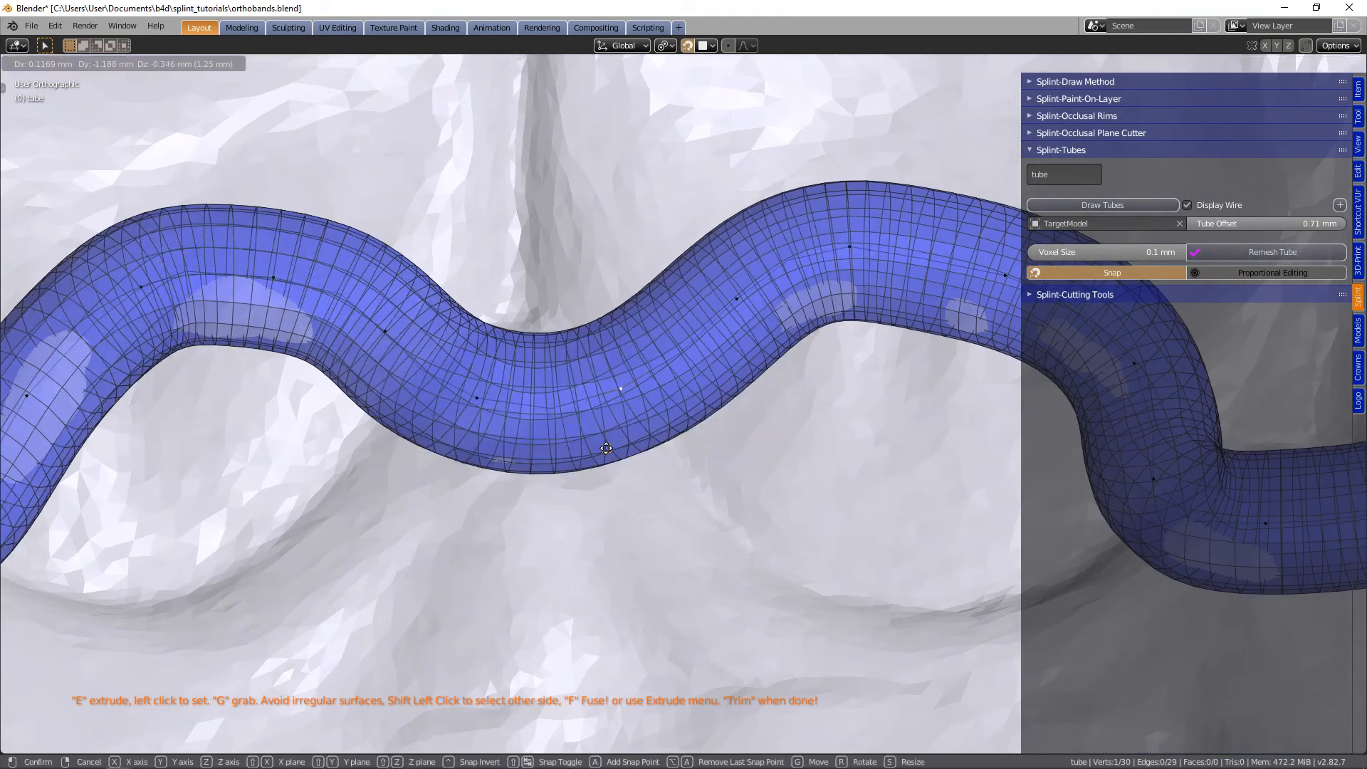
pyautogui.click(382, 457)
pyautogui.scroll(3, 399, 454)
pyautogui.keyDown('shift'); pyautogui.moveTo(412, 452); pyautogui.dragTo(769, 541, button='middle'); pyautogui.keyUp('shift')
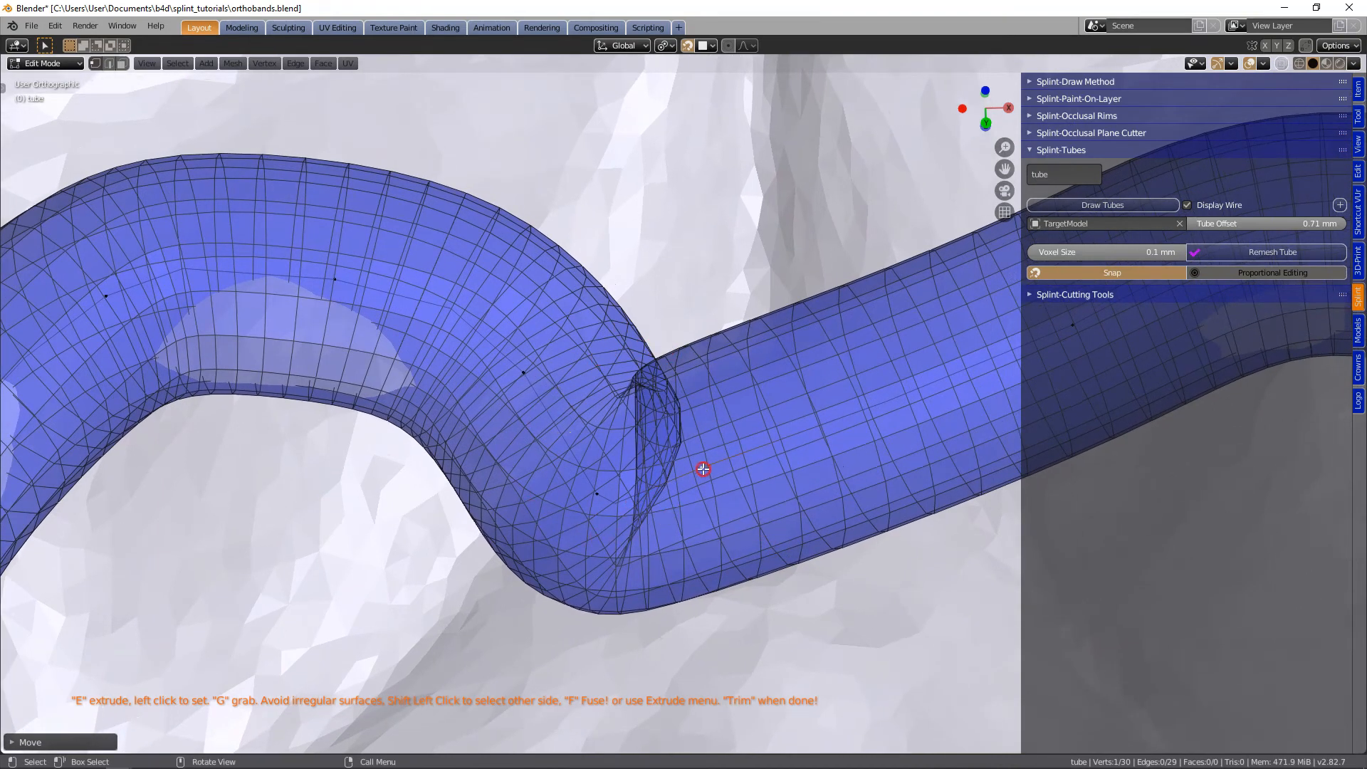
# - Move the midline dip point away from its neighbour to form a smooth curve between the central incisors
pyautogui.moveTo(616, 396); pyautogui.dragTo(697, 446, button='middle')
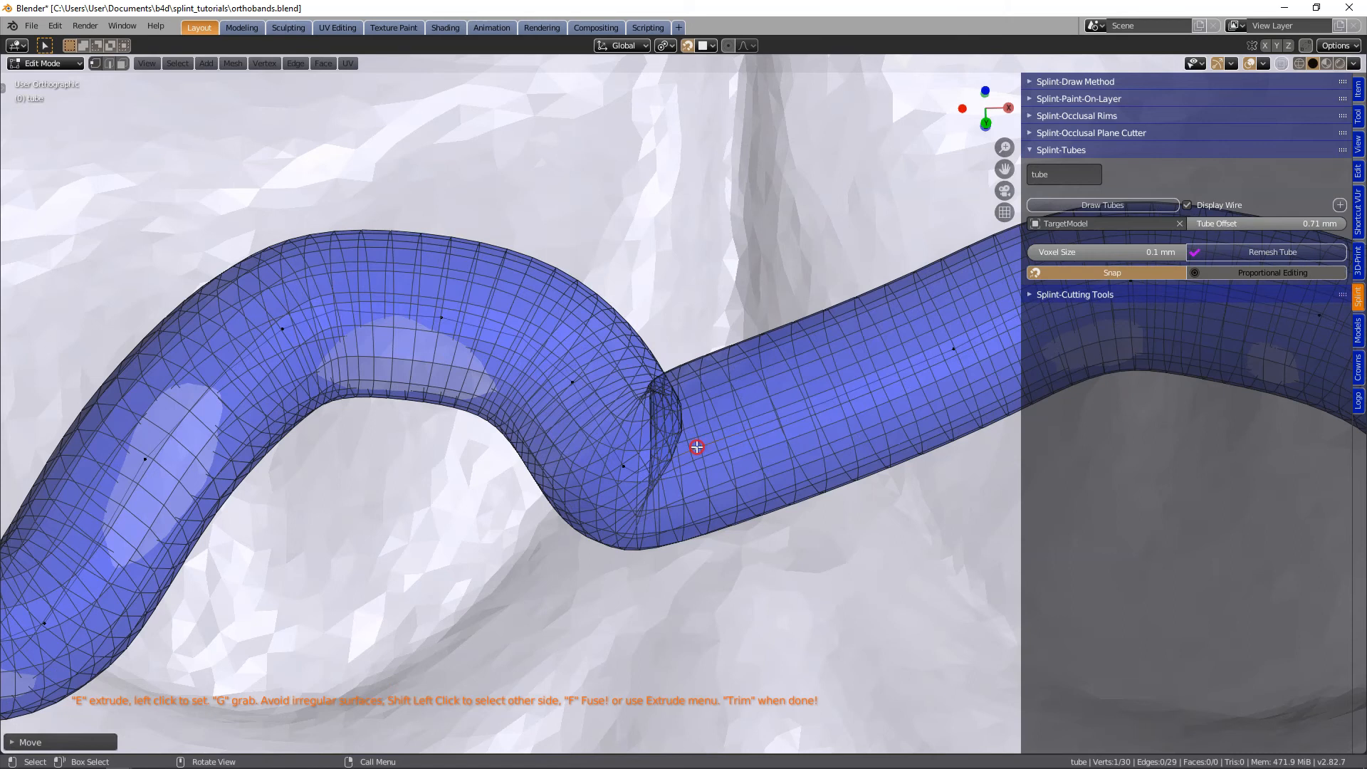
pyautogui.press('g')
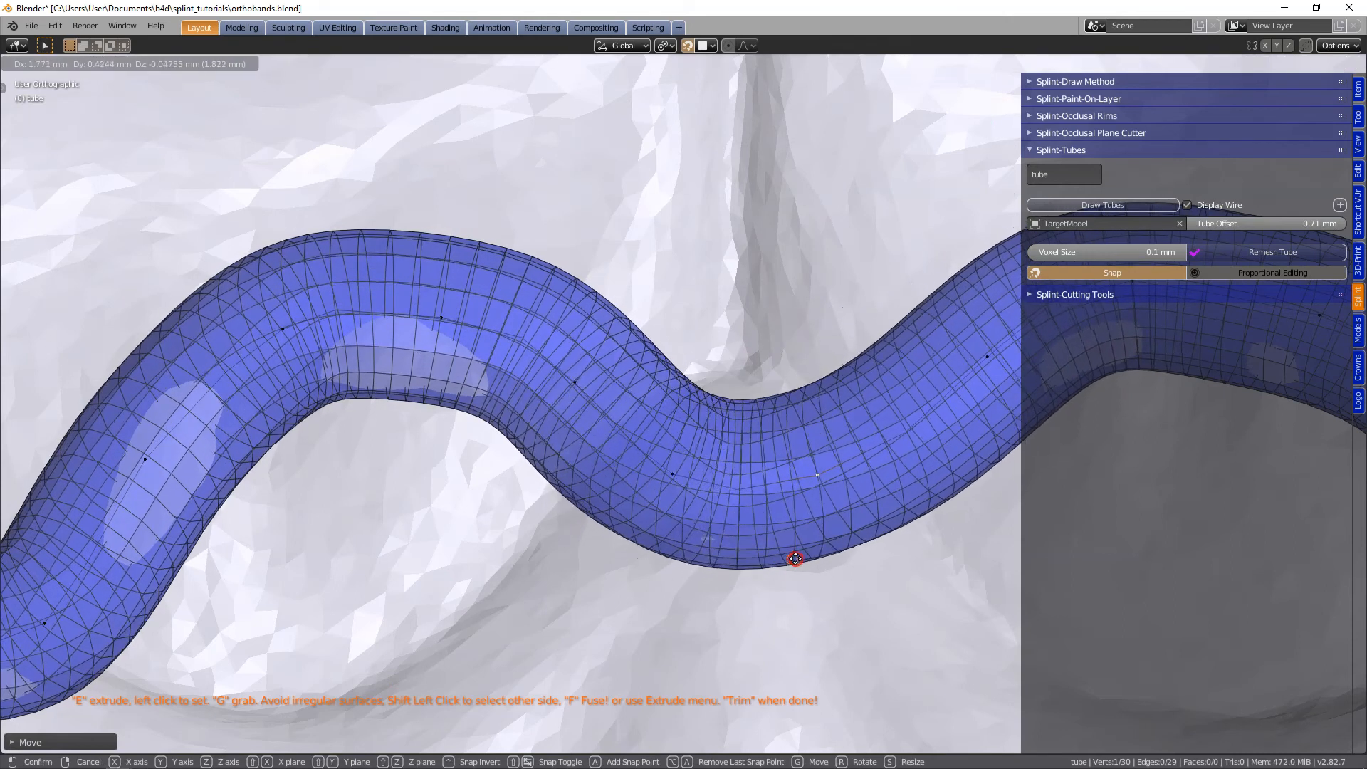
pyautogui.click(796, 535)
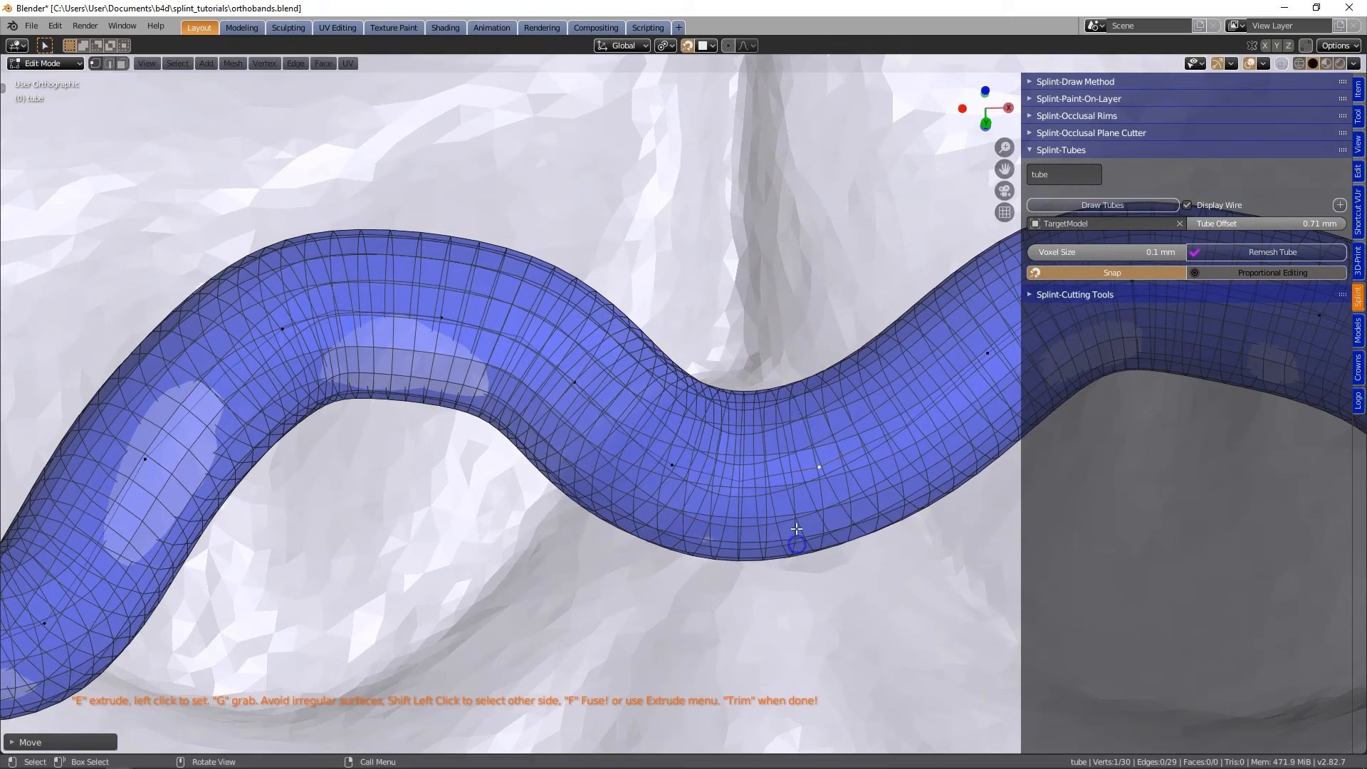
# - Remesh the finished tube with a 0.1 mm voxel size and turn off its wireframe display
pyautogui.scroll(-6, 738, 476)
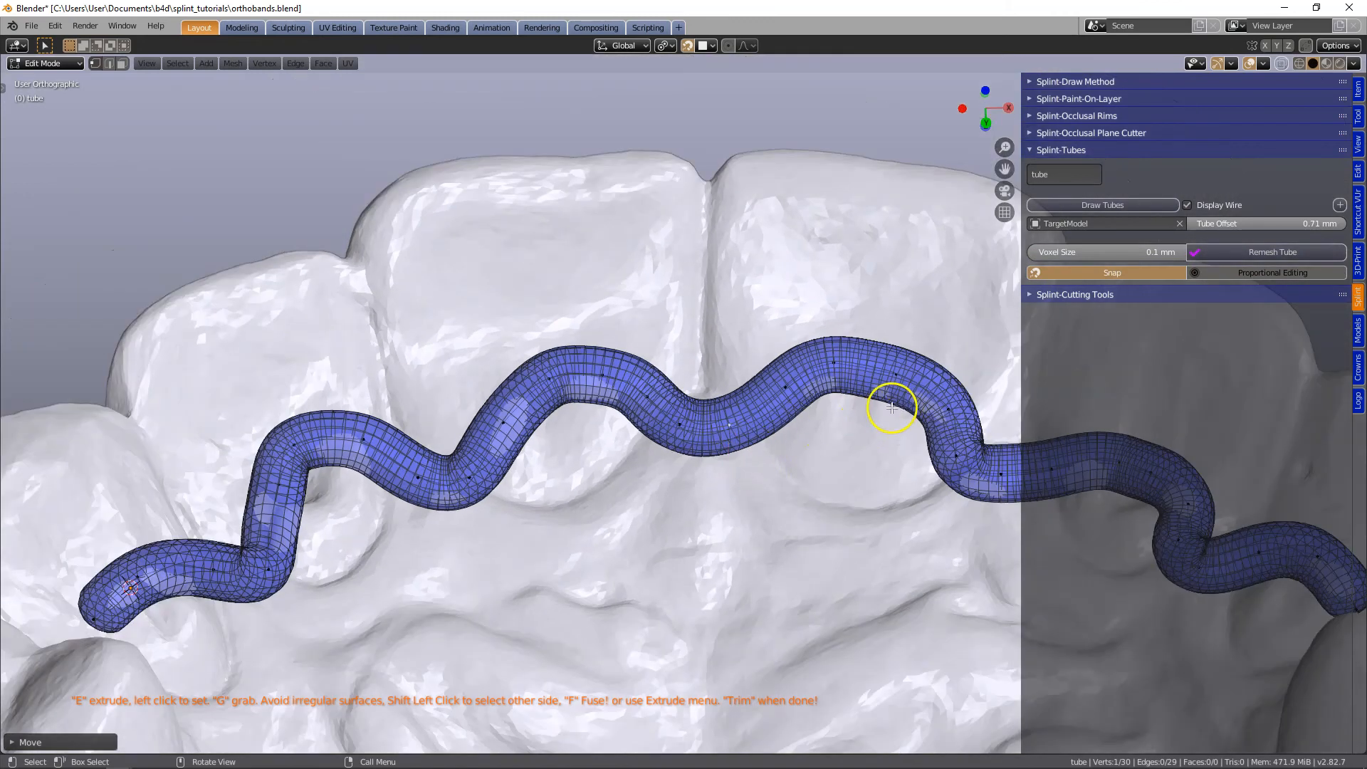
pyautogui.keyDown('shift'); pyautogui.moveTo(704, 427); pyautogui.dragTo(734, 343, button='middle'); pyautogui.keyUp('shift')
pyautogui.scroll(-1, 833, 333)
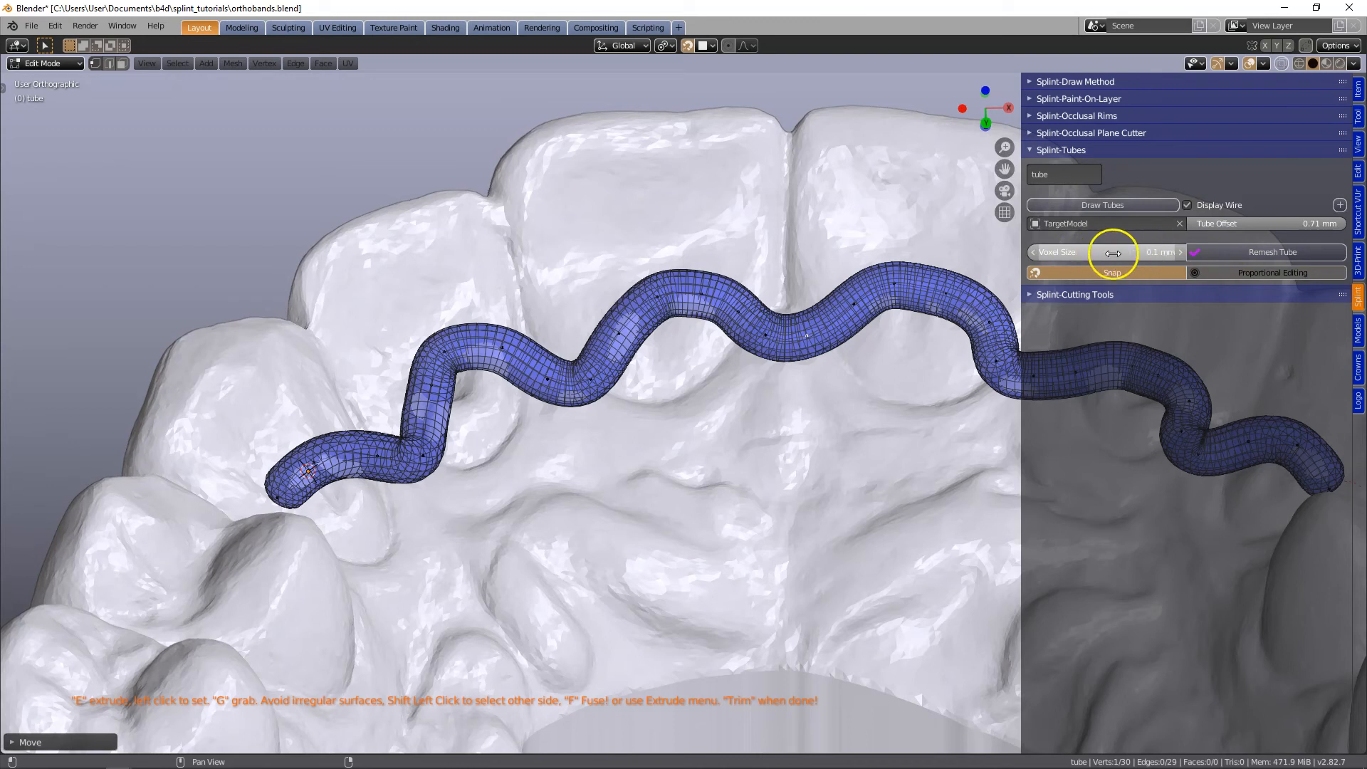
pyautogui.click(1274, 254)
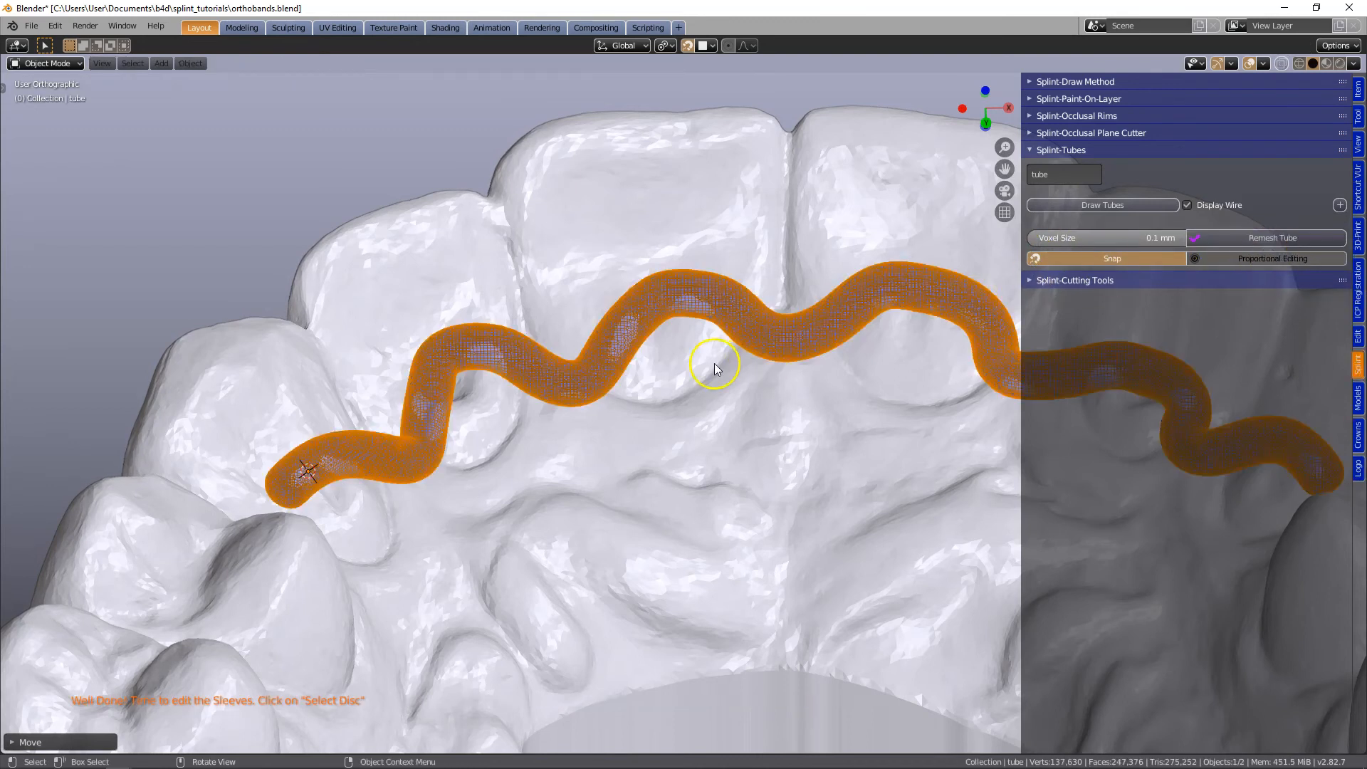
pyautogui.click(1187, 205)
# - Show the green paint-on layers again and examine how the finished tube crosses them along the front teeth
pyautogui.moveTo(963, 341); pyautogui.dragTo(610, 462, button='middle')
pyautogui.keyDown('shift'); pyautogui.moveTo(766, 422); pyautogui.dragTo(620, 459, button='middle'); pyautogui.keyUp('shift')
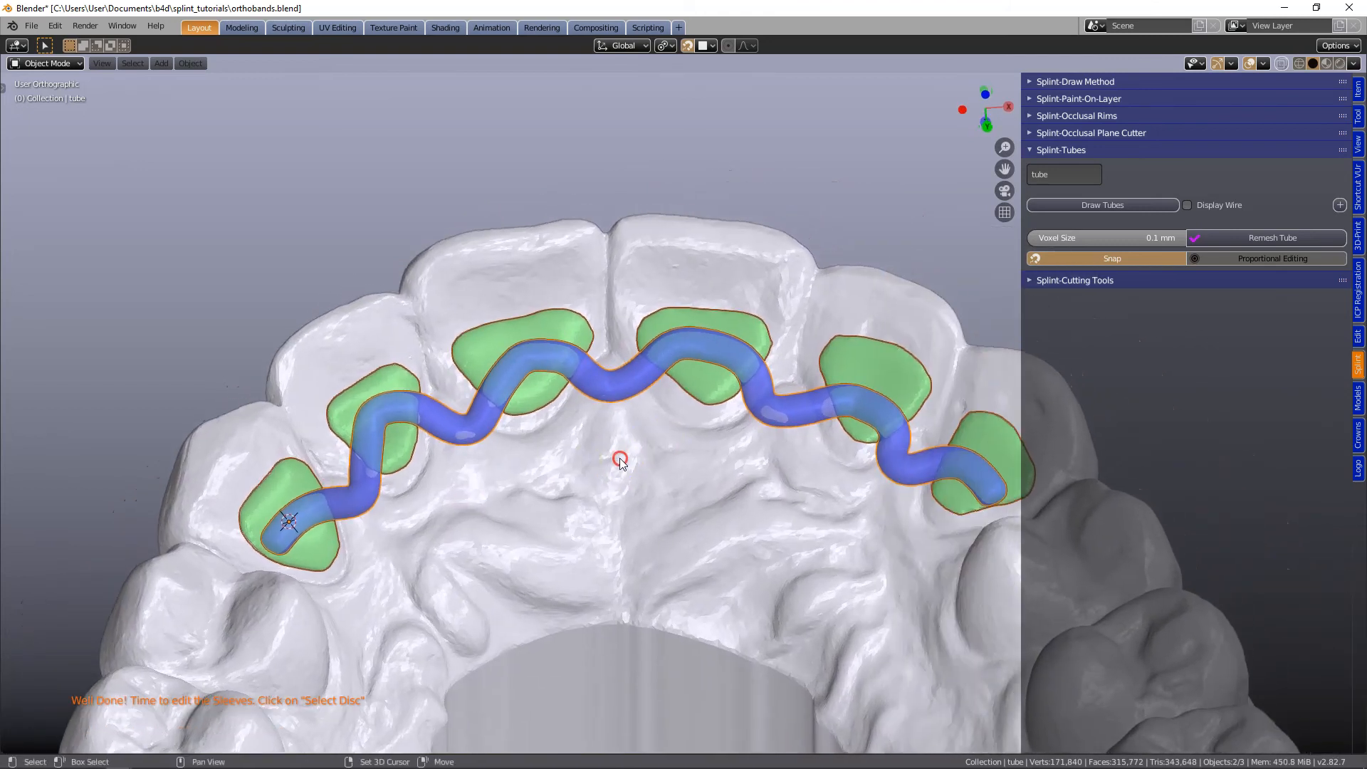
pyautogui.moveTo(620, 369)
pyautogui.mouseDown(button='middle')
pyautogui.moveTo(613, 424)
pyautogui.moveTo(595, 397)
pyautogui.moveTo(605, 335)
pyautogui.moveTo(600, 386)
pyautogui.mouseUp(button='middle')
pyautogui.scroll(-2, 600, 386)
pyautogui.keyDown('shift'); pyautogui.moveTo(686, 399); pyautogui.dragTo(724, 319, button='middle'); pyautogui.keyUp('shift')
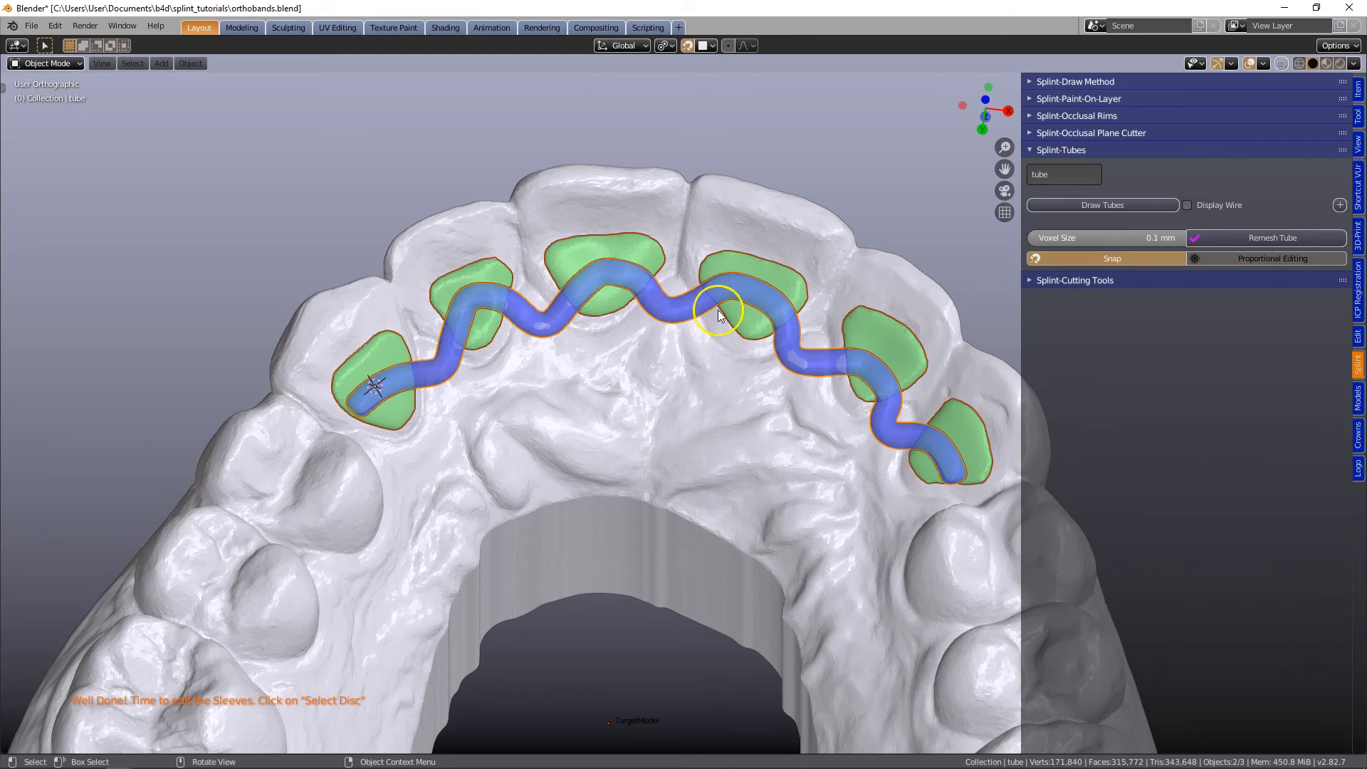
pyautogui.moveTo(667, 261)
pyautogui.mouseDown(button='middle')
pyautogui.moveTo(667, 223)
pyautogui.moveTo(670, 243)
pyautogui.mouseUp(button='middle')
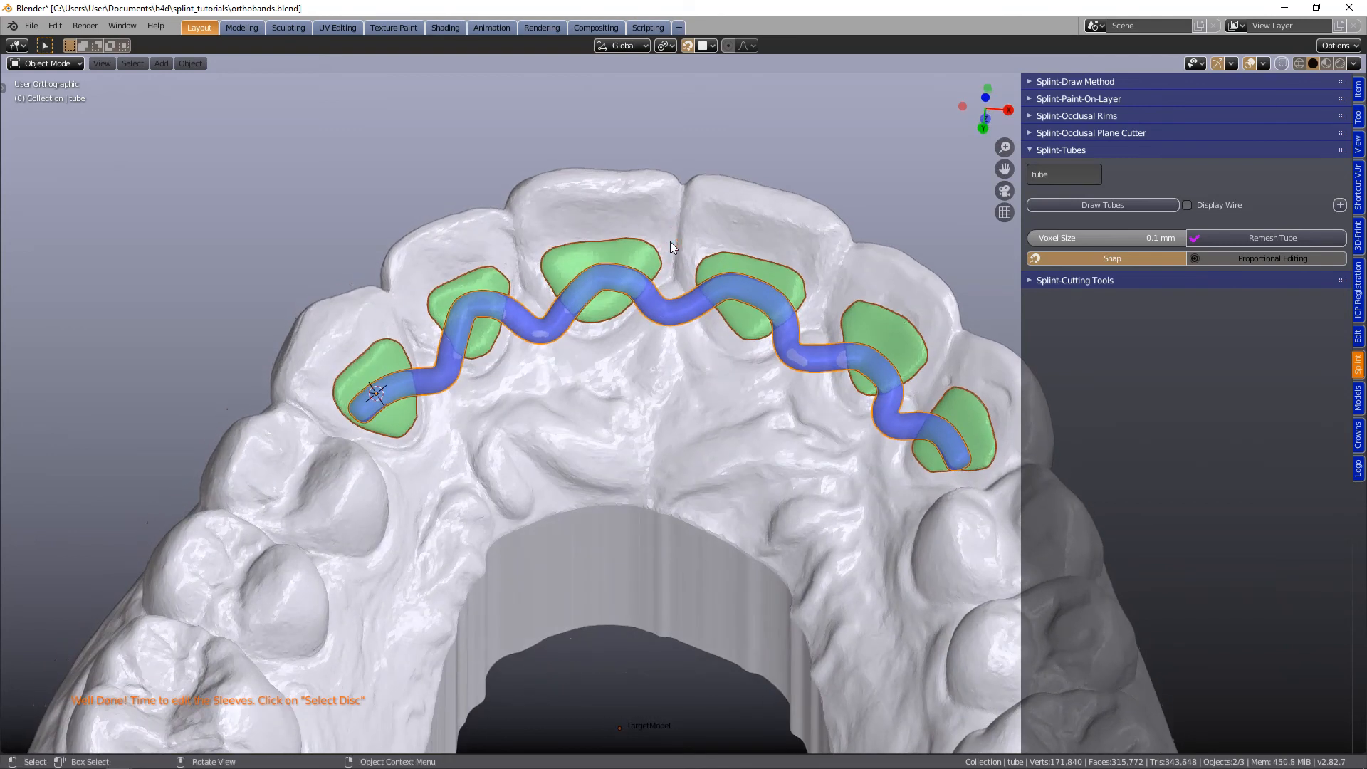
pyautogui.scroll(3, 669, 242)
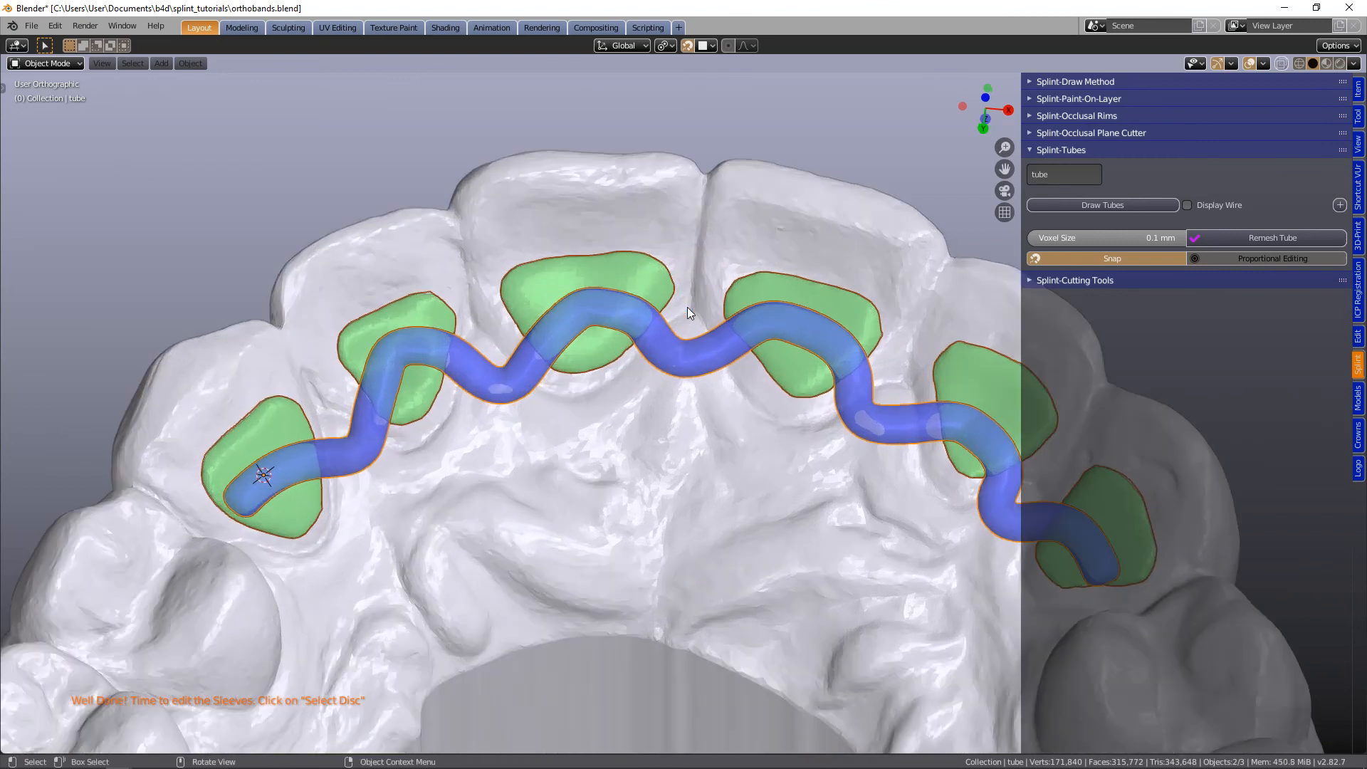